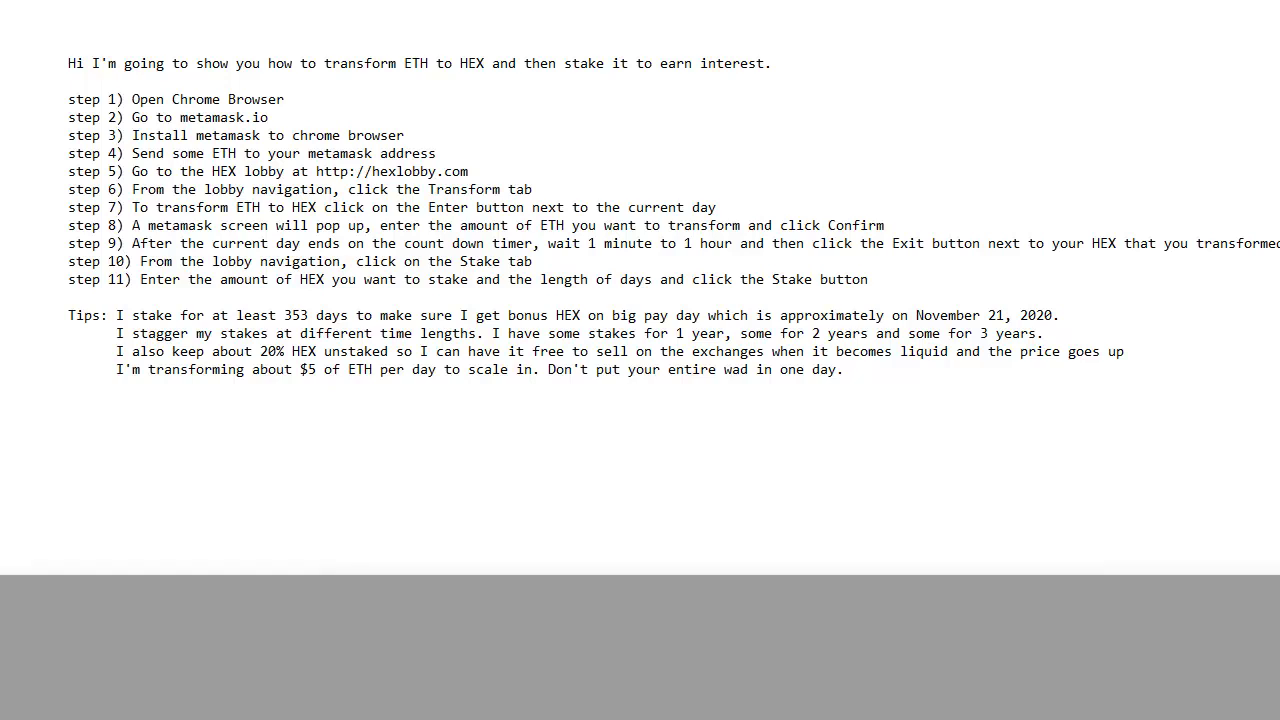
Step: Log in to the MetaMask extension in the browser with the wallet password and copy the Main Wallet address
key(super)
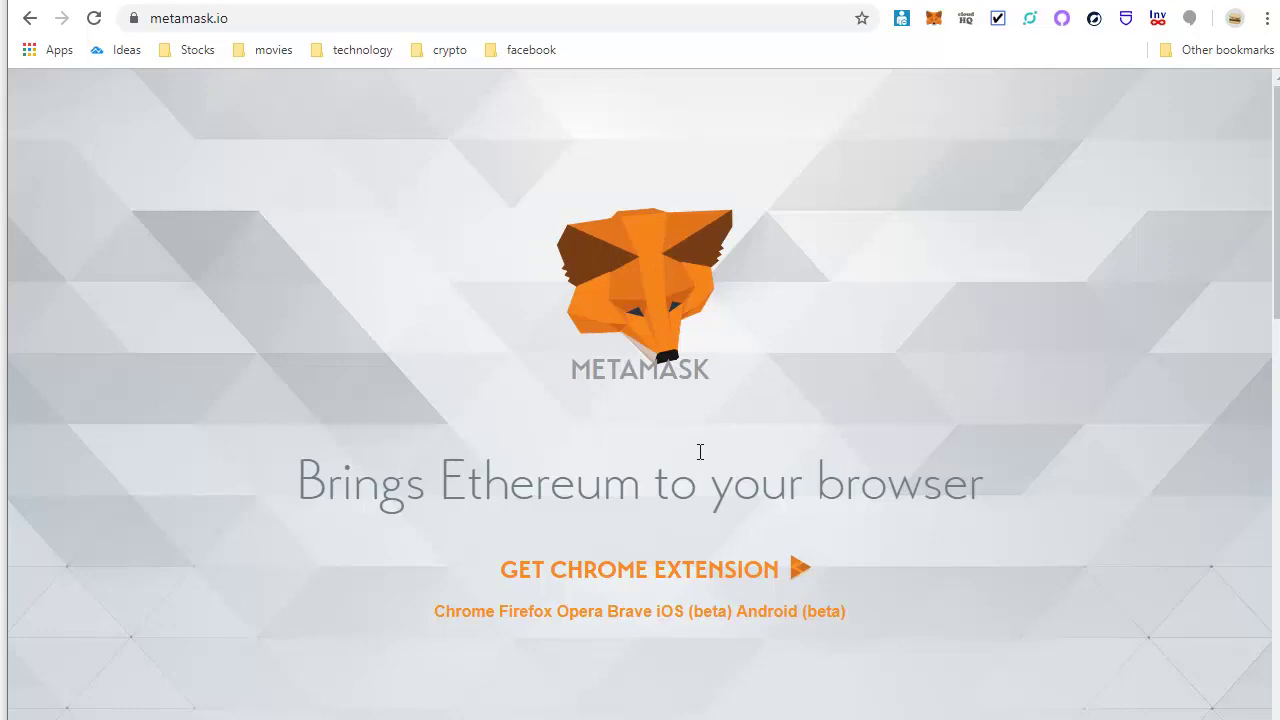
click(934, 19)
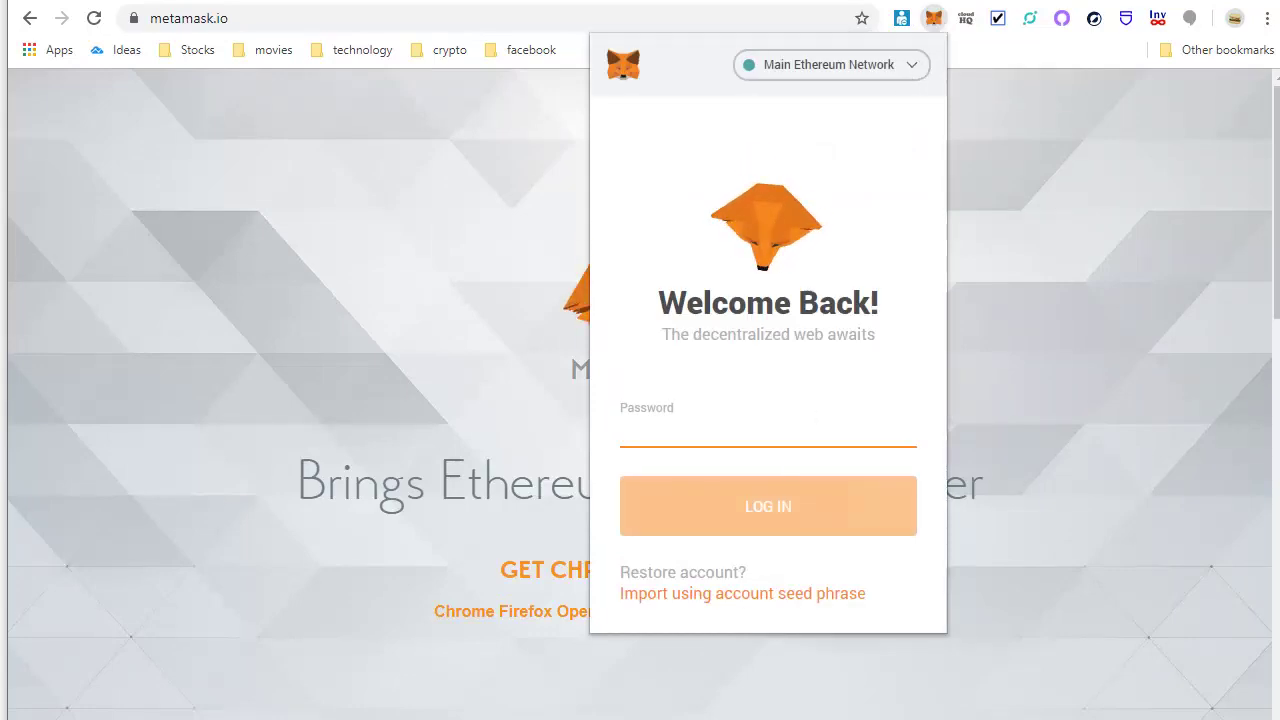
key(ctrl+v)
click(758, 506)
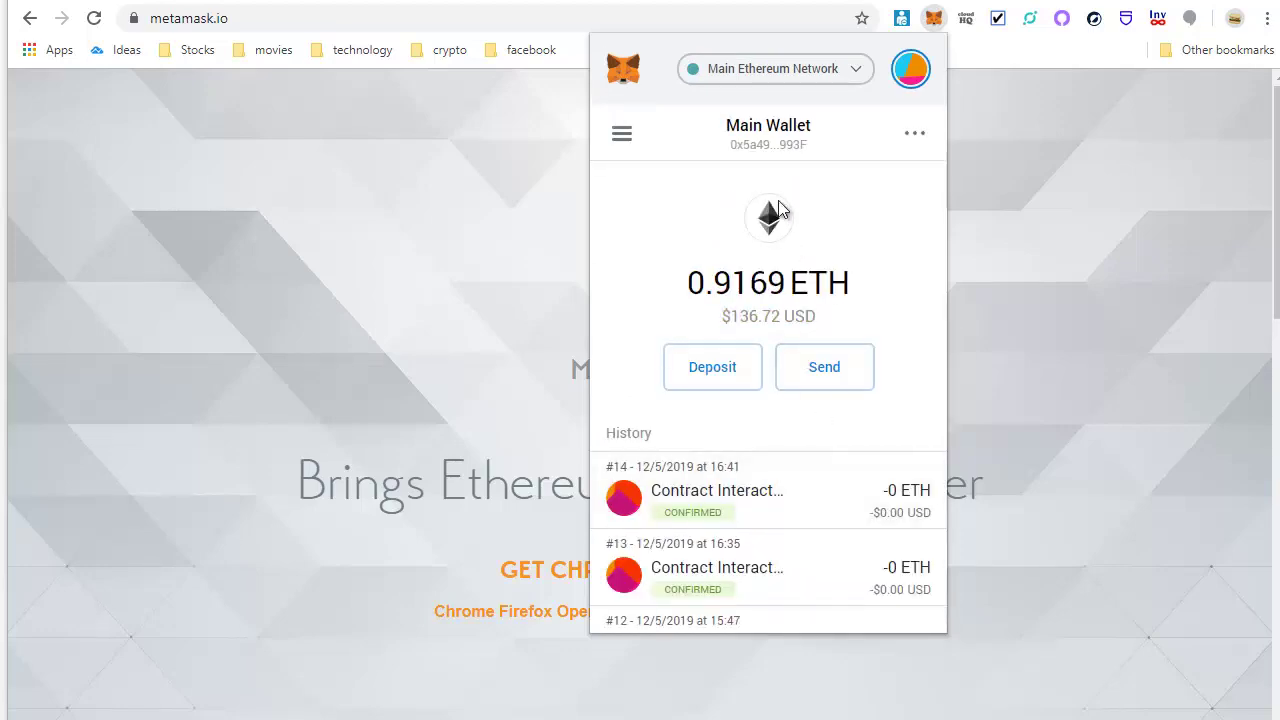
click(760, 140)
click(1028, 237)
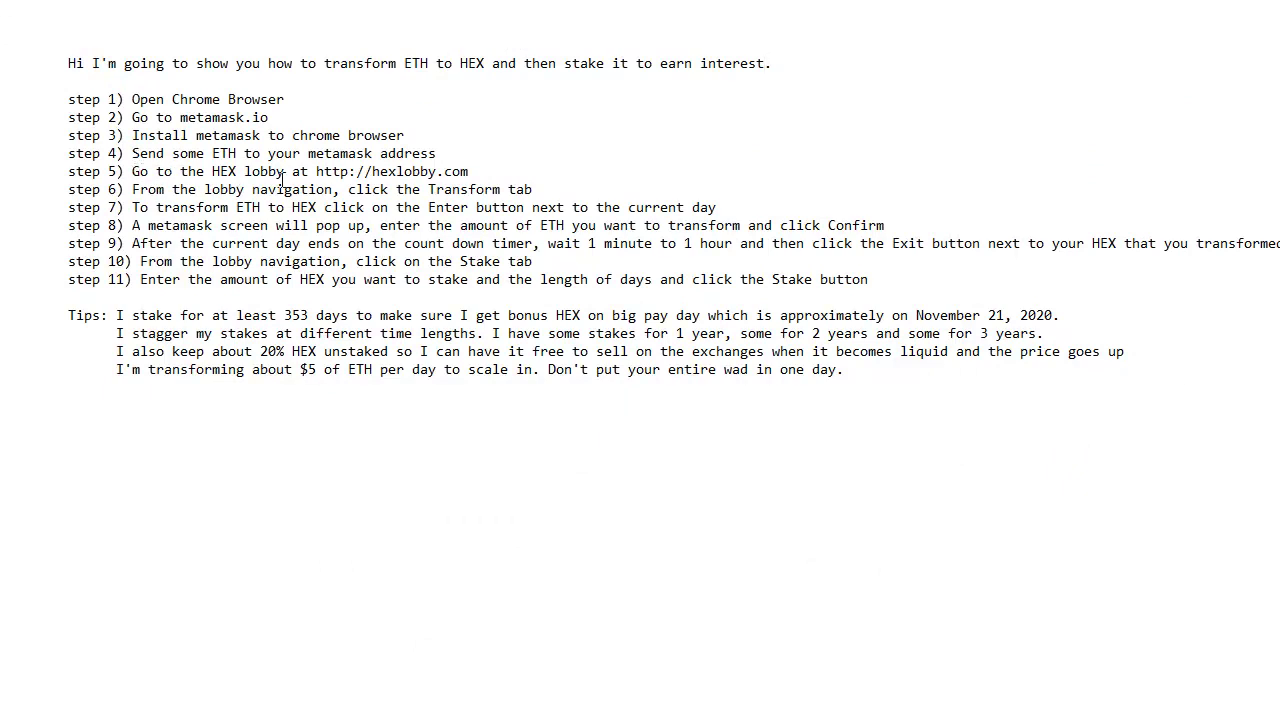
drag(317, 171, 473, 172)
right_click(451, 173)
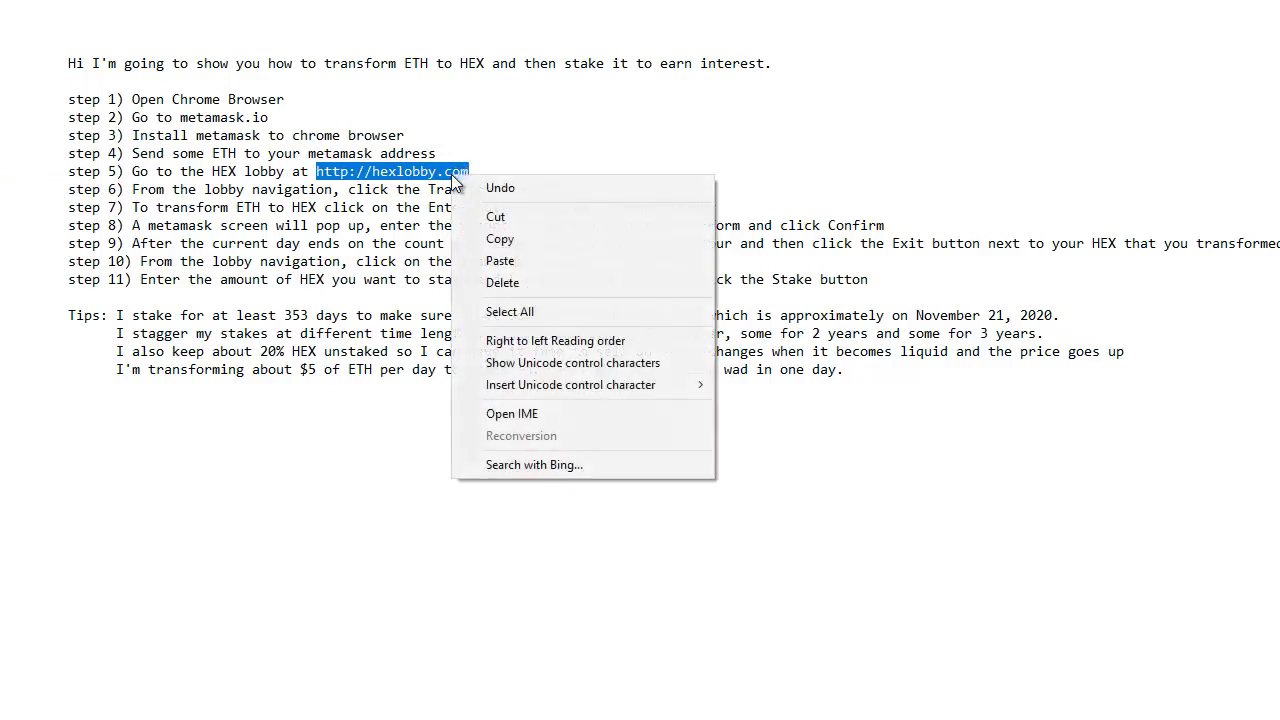
click(541, 240)
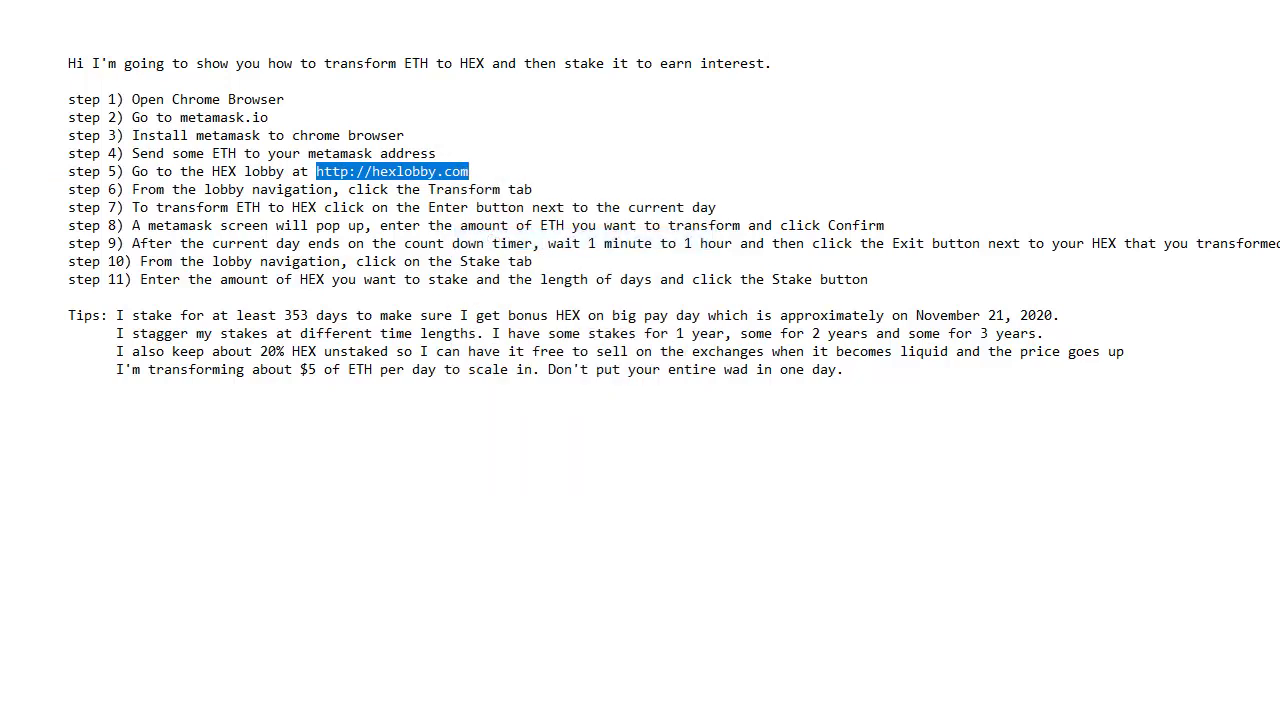
key(alt+Tab)
click(567, 12)
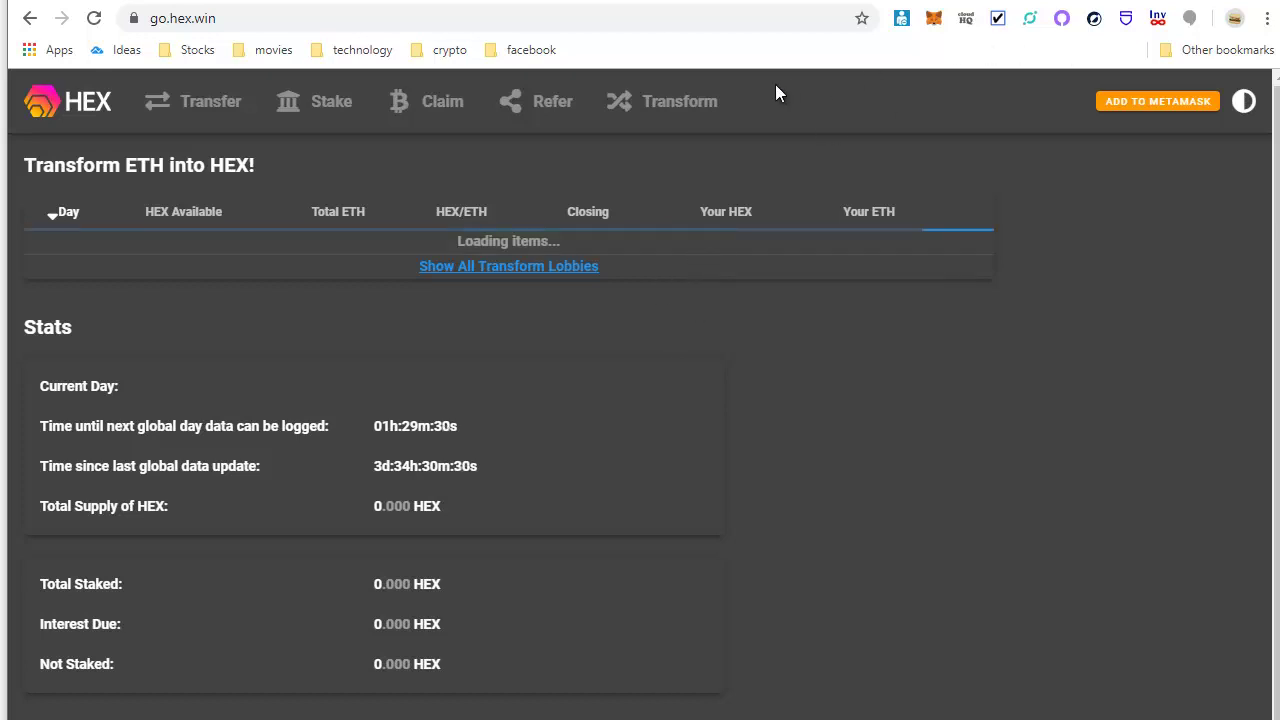
Step: Go to the lobby's Transform page and start an ETH entry for day 4
click(660, 105)
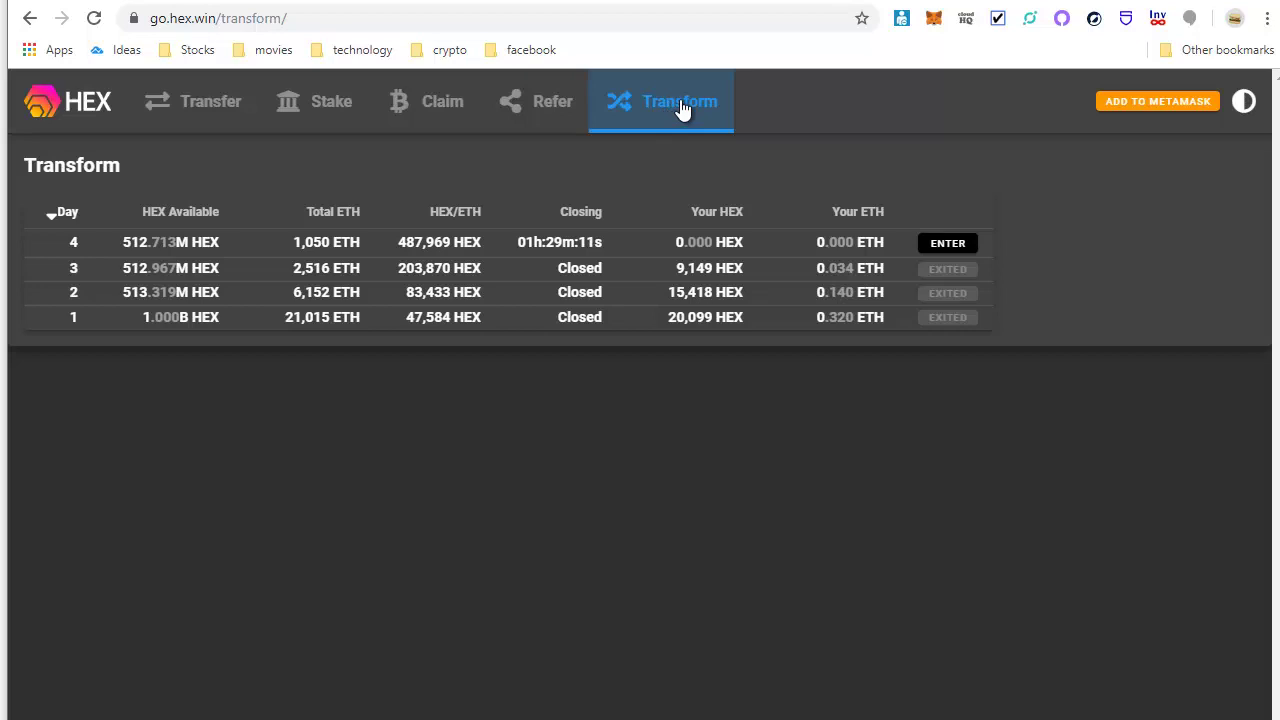
click(946, 245)
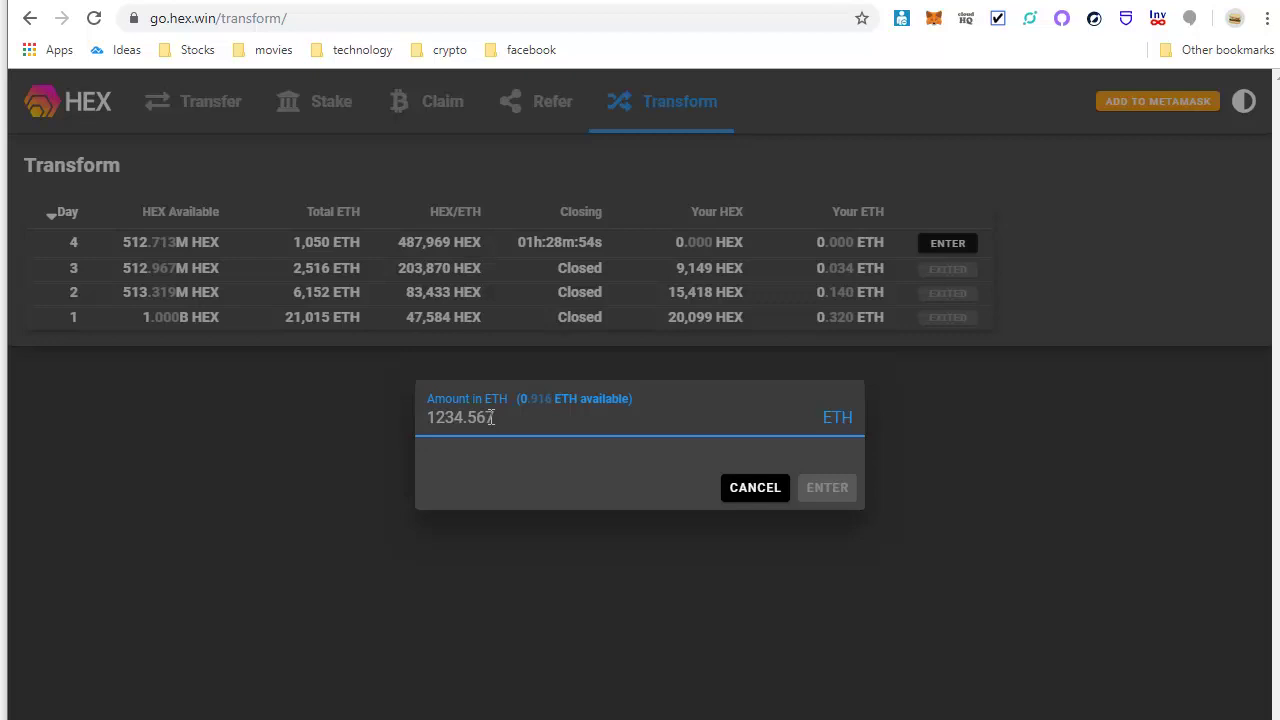
Step: Search Google for "eth to usd" in a new browser tab and convert 5 United States Dollars to Ether
click(289, 3)
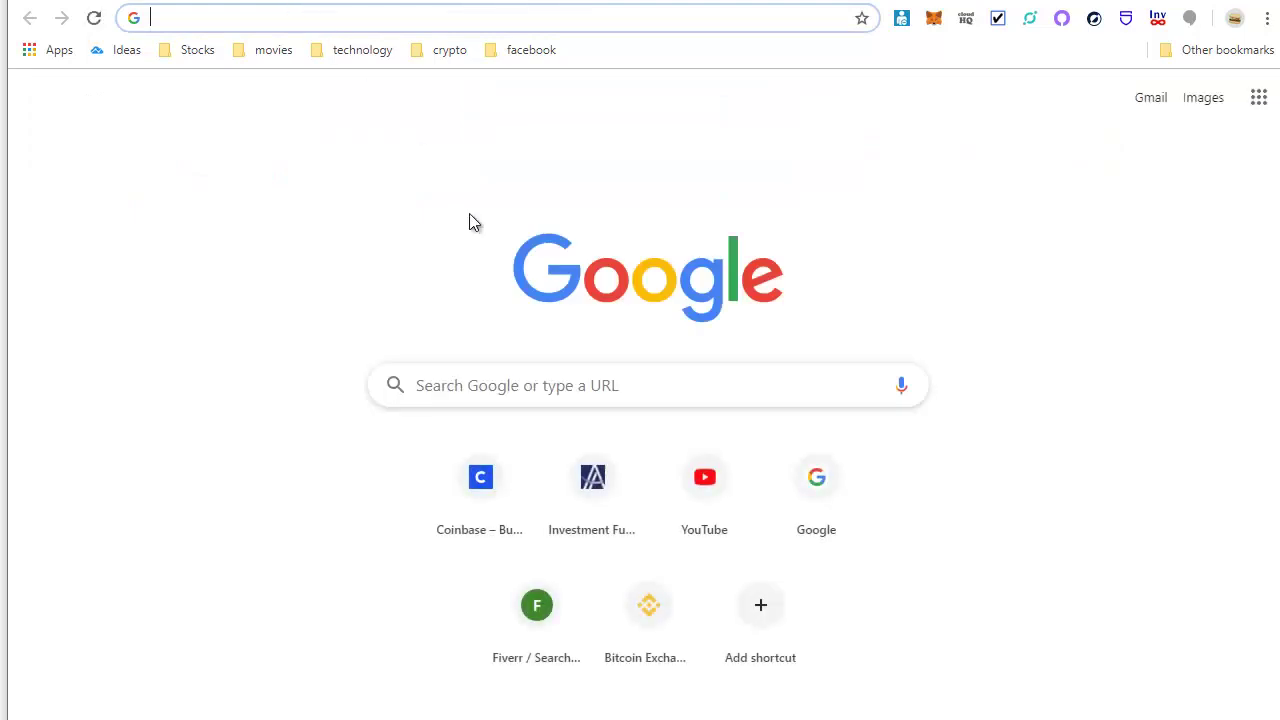
click(585, 391)
text(eth)
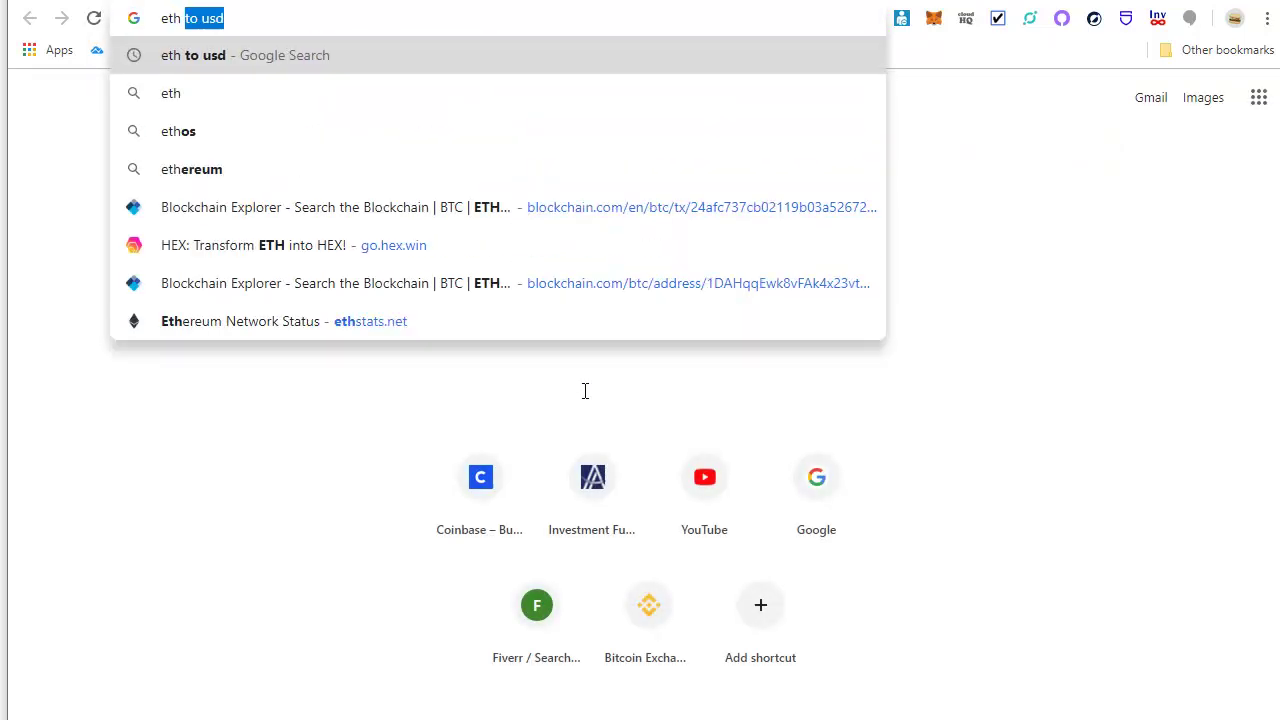
text( to usd)
key(Return)
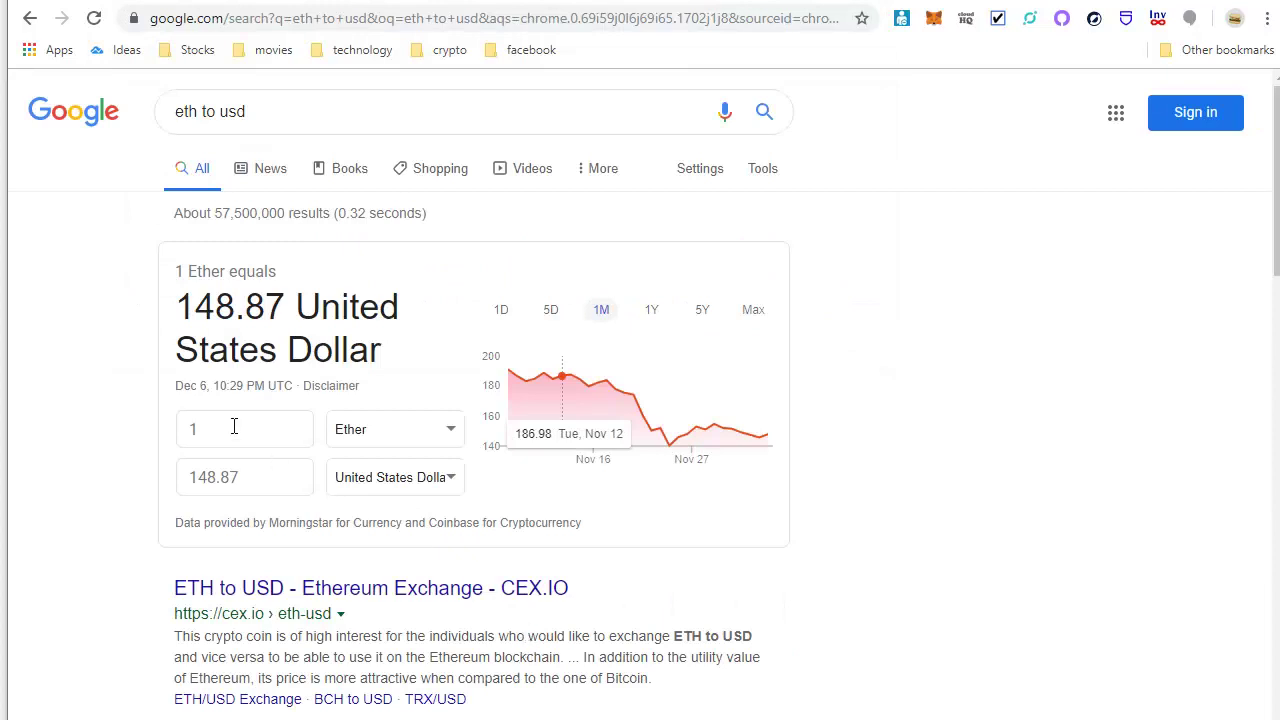
click(268, 478)
drag(268, 478, 116, 451)
text(5)
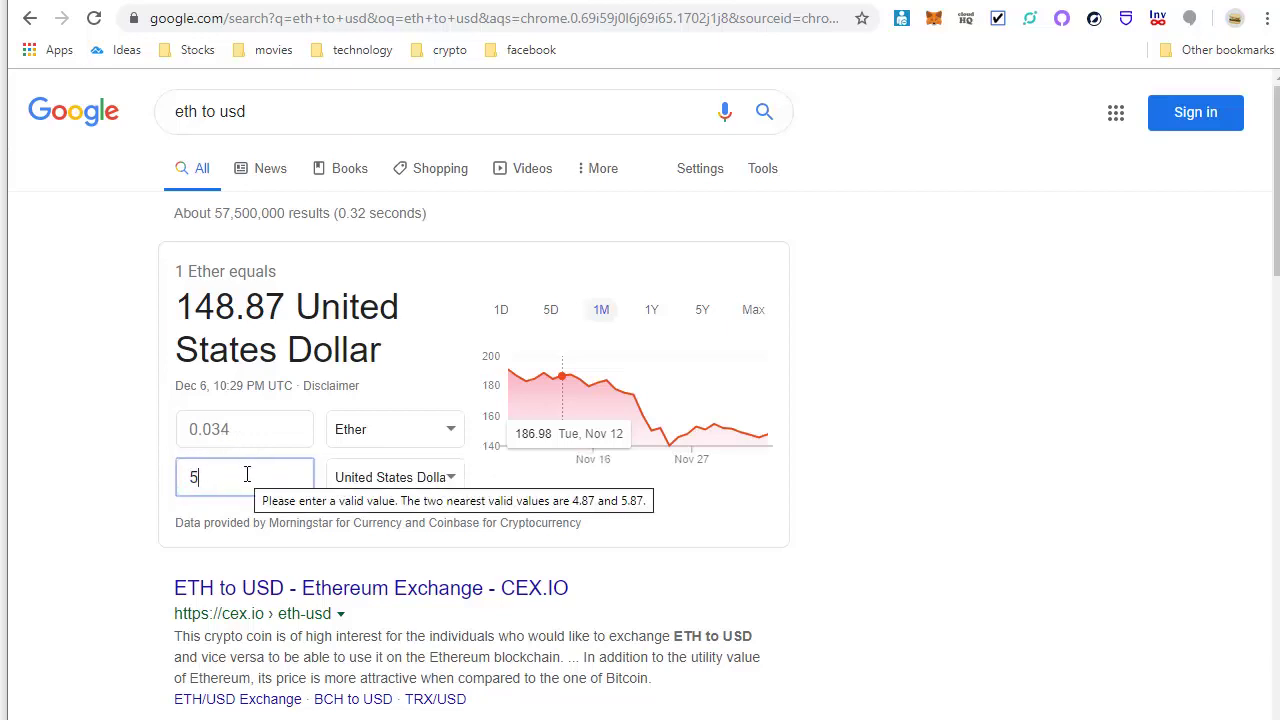
Step: Return to the HEX lobby, enter 0.034 ETH for day 4 and confirm the transaction in MetaMask
click(140, 4)
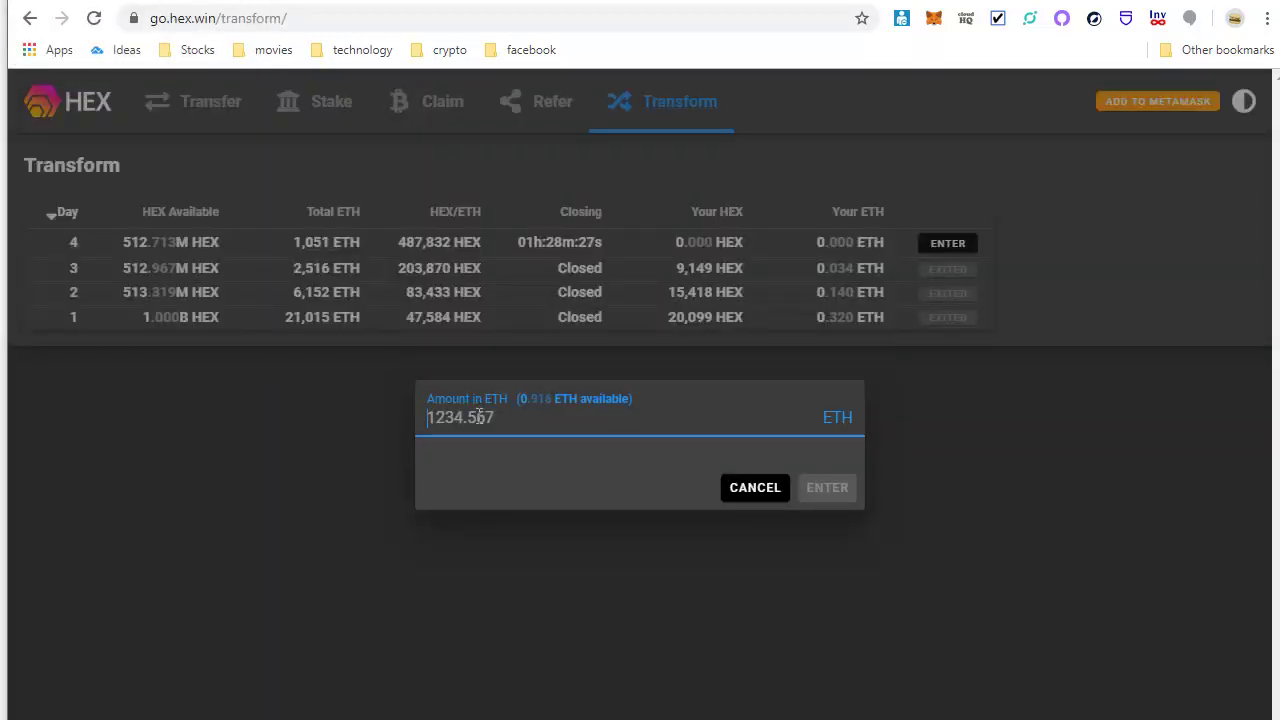
text(0.034)
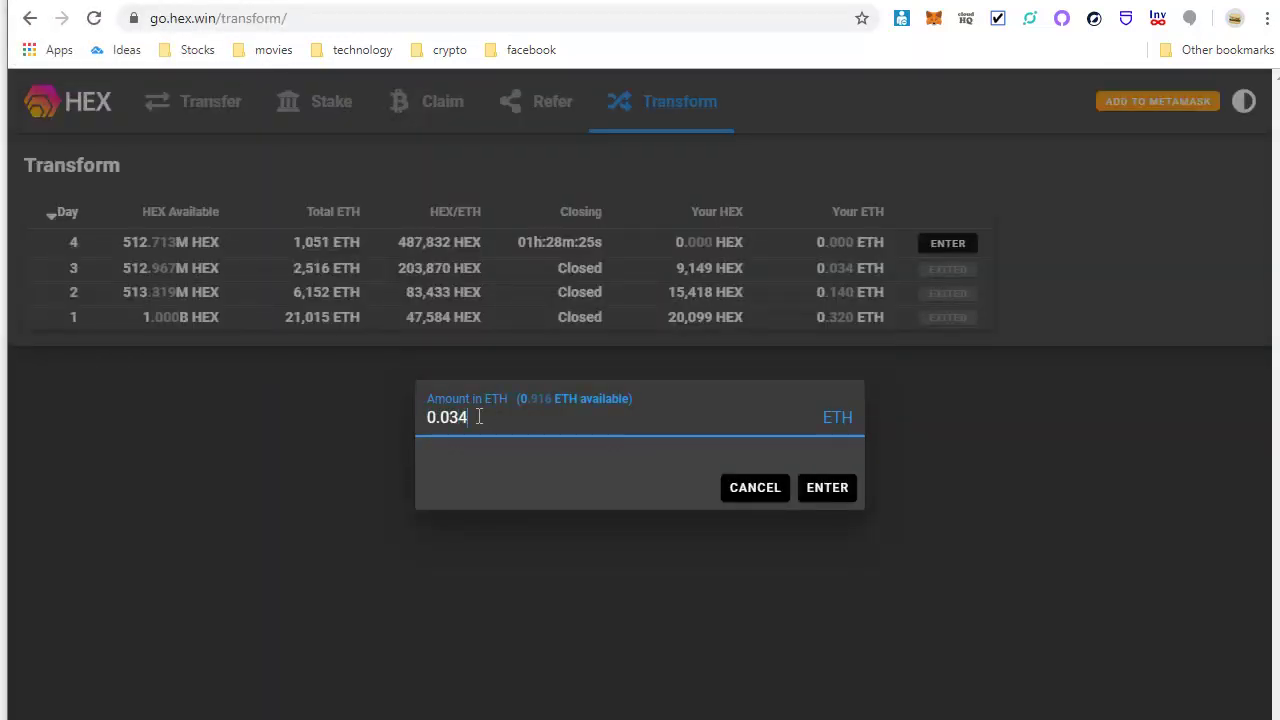
click(827, 488)
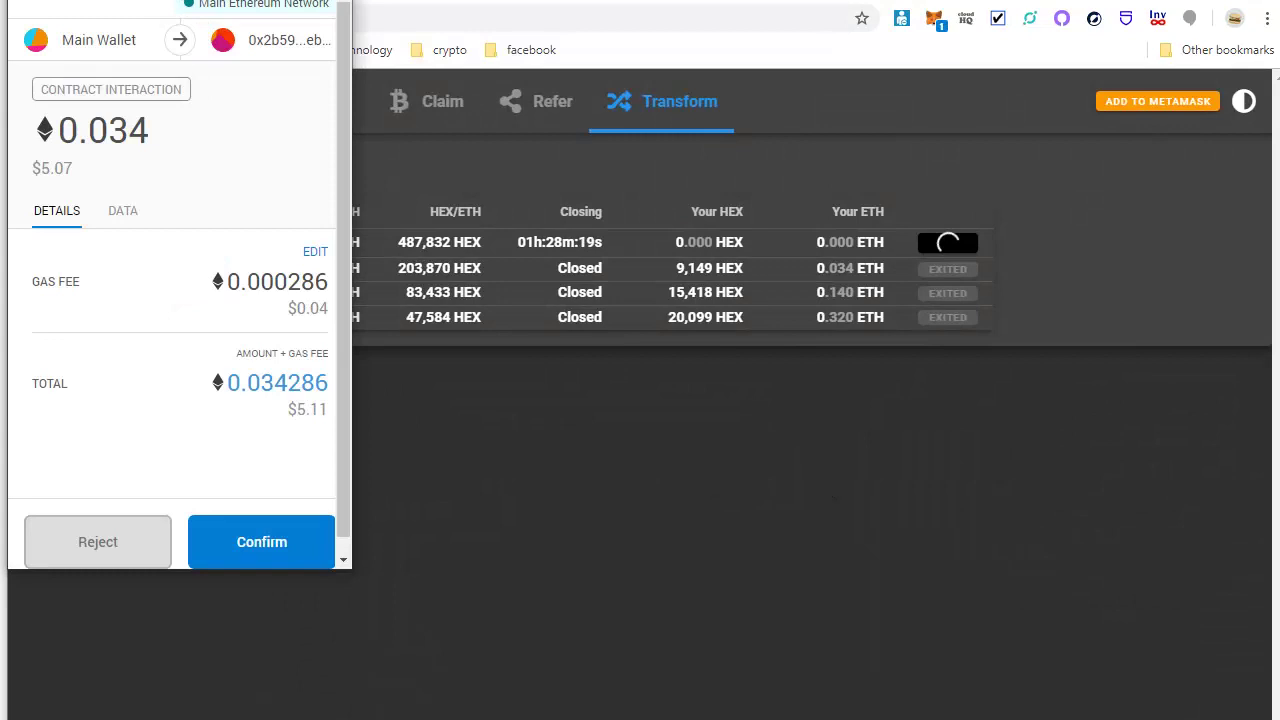
drag(177, 0, 672, 94)
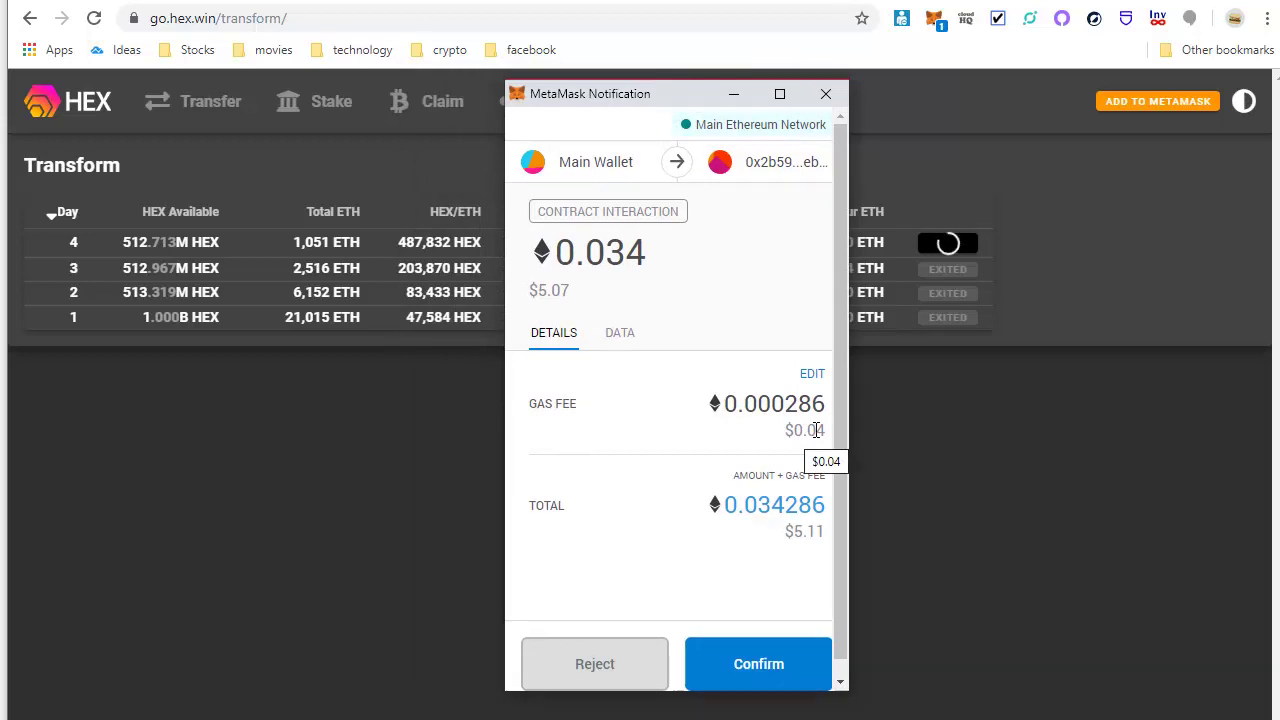
scroll(805, 430, down, 1)
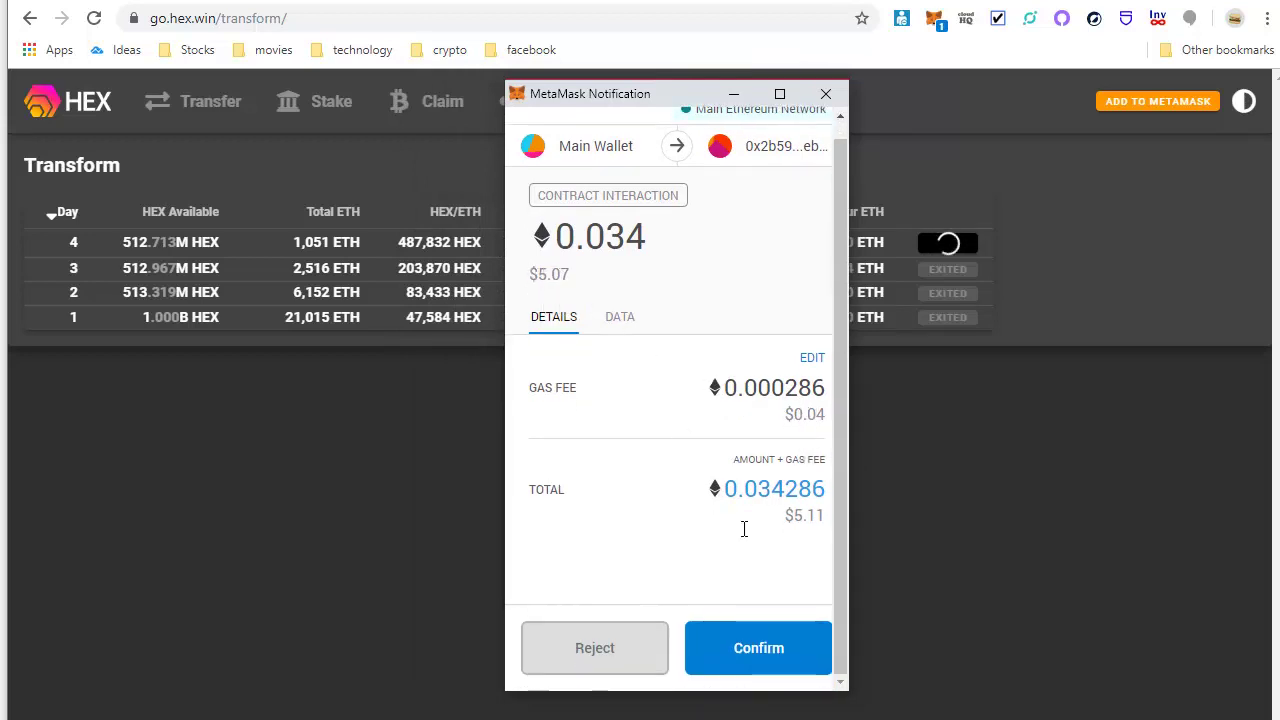
click(760, 648)
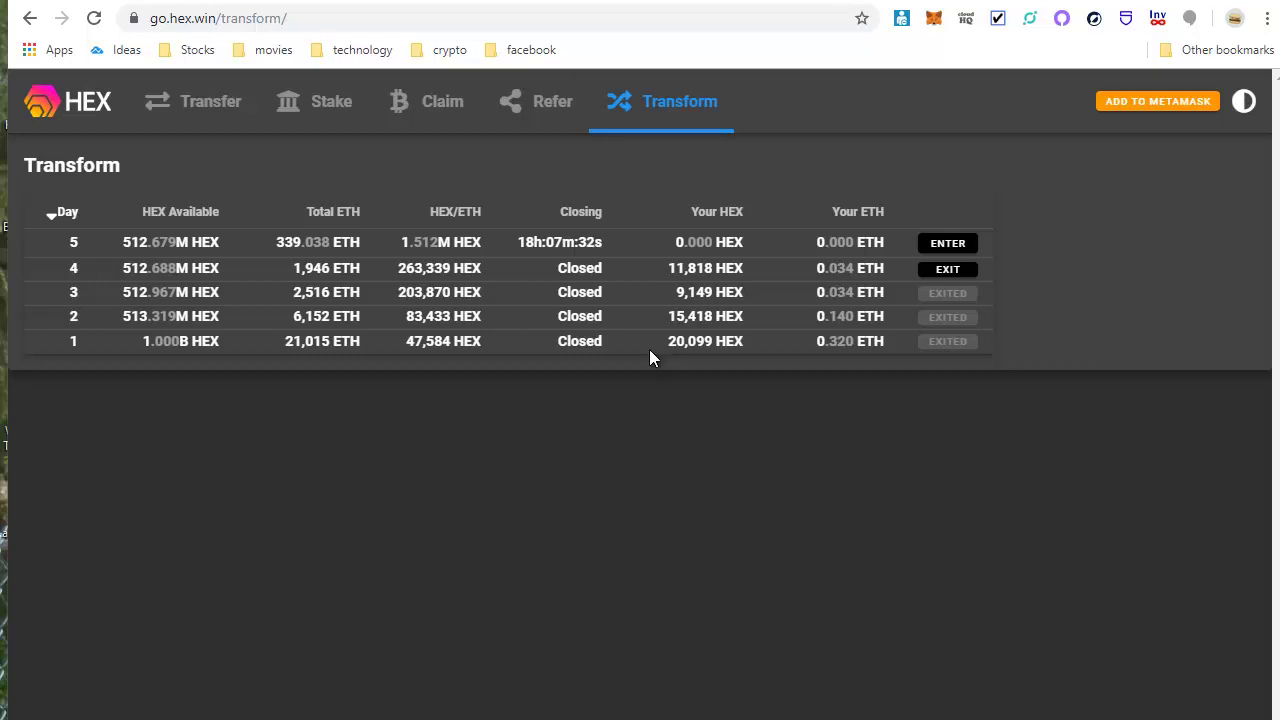
Step: Exit the closed day 4 lobby to collect its HEX and confirm the transaction in MetaMask
mouse_move(676, 271)
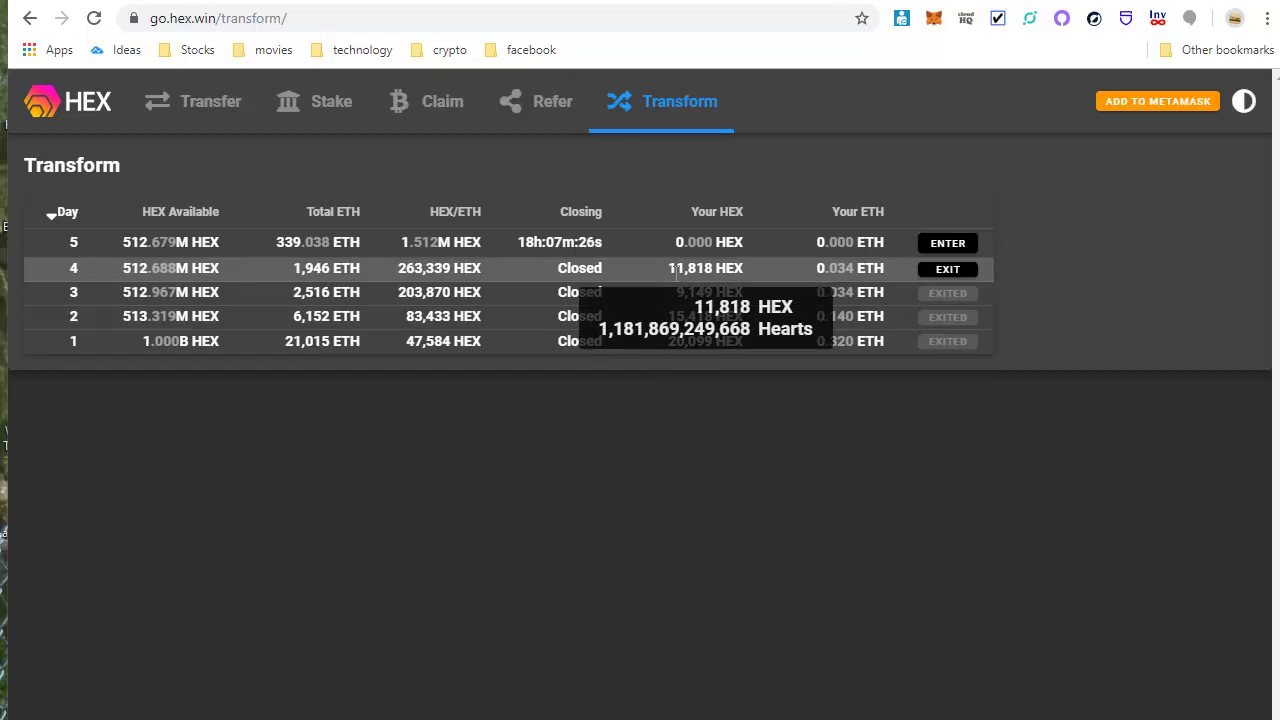
click(950, 271)
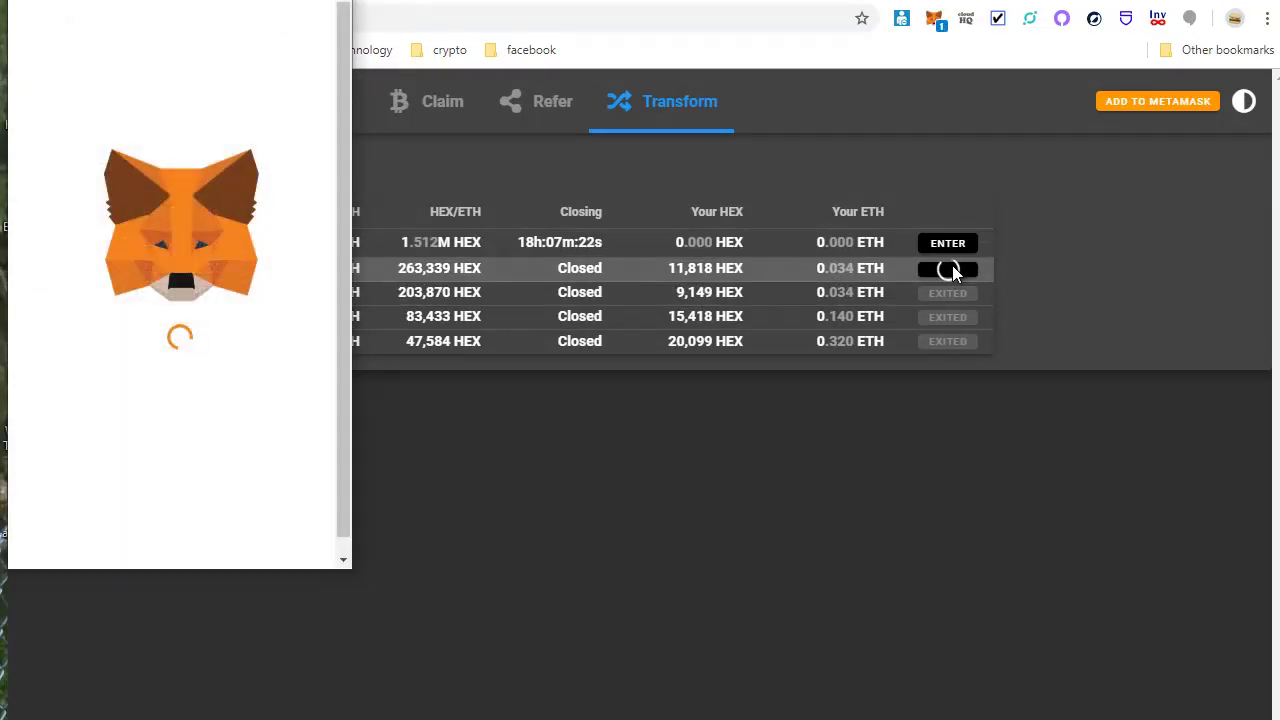
drag(162, 2, 799, 91)
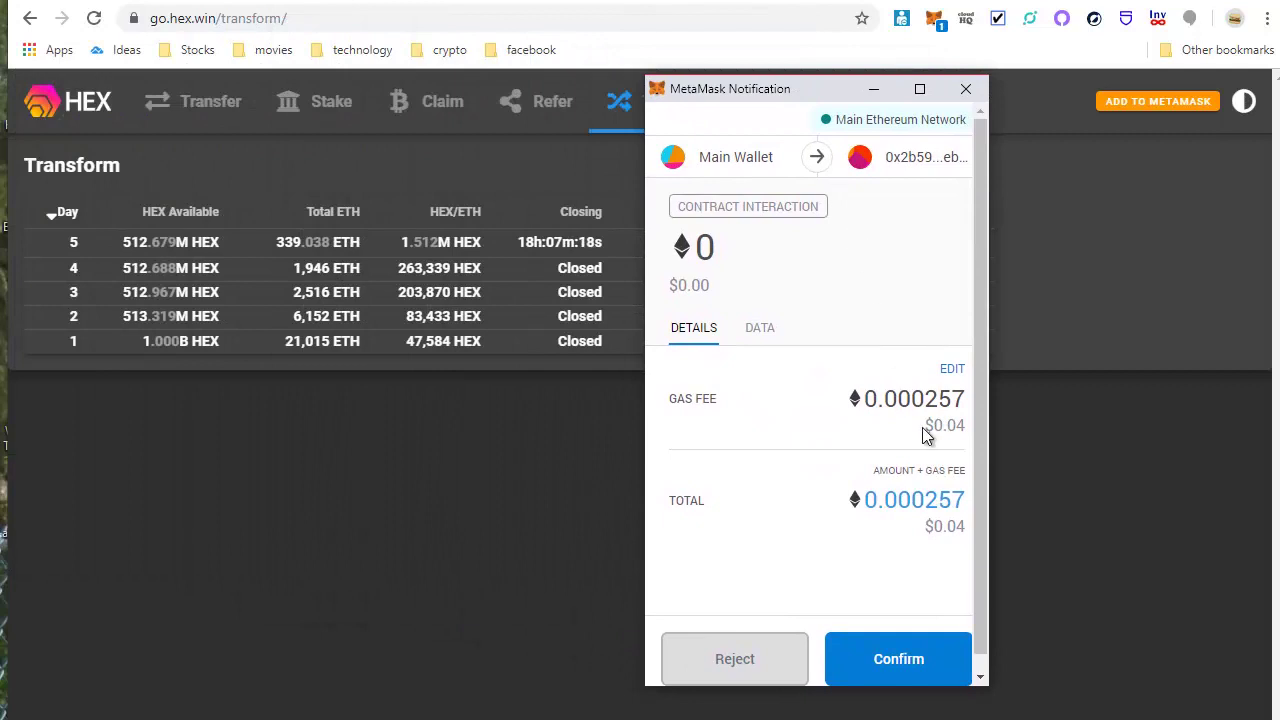
click(911, 664)
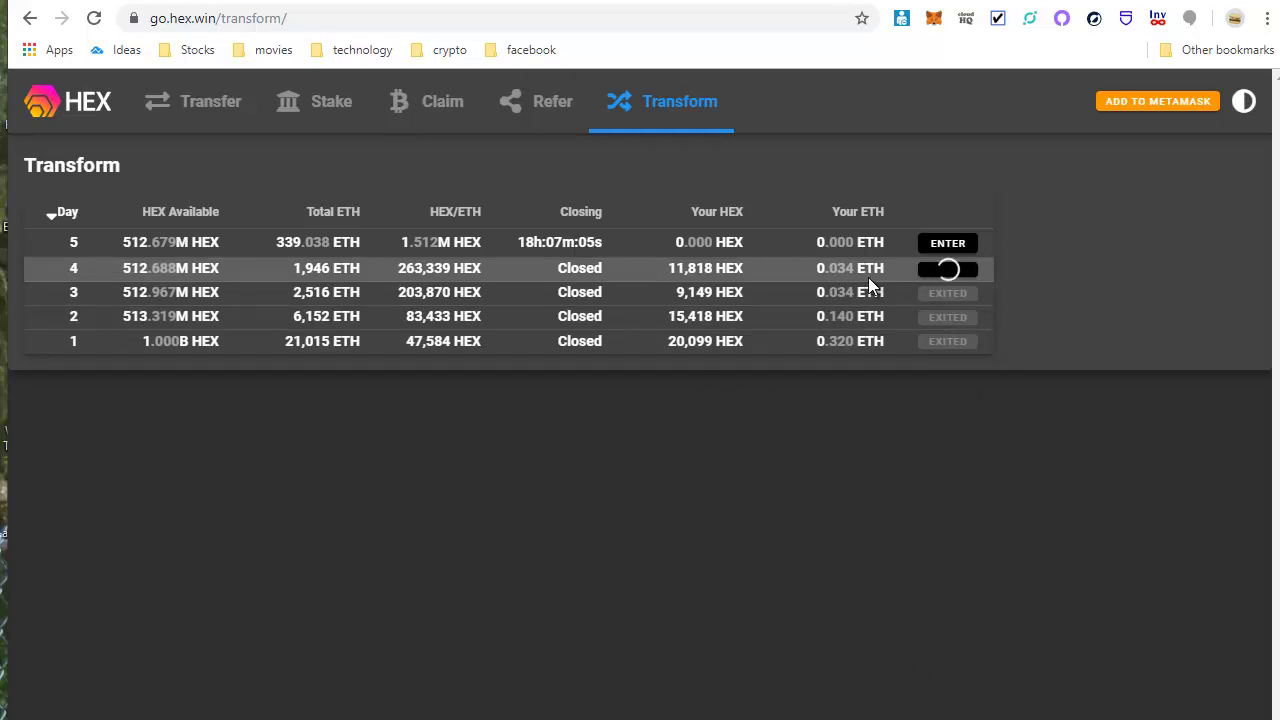
mouse_move(863, 275)
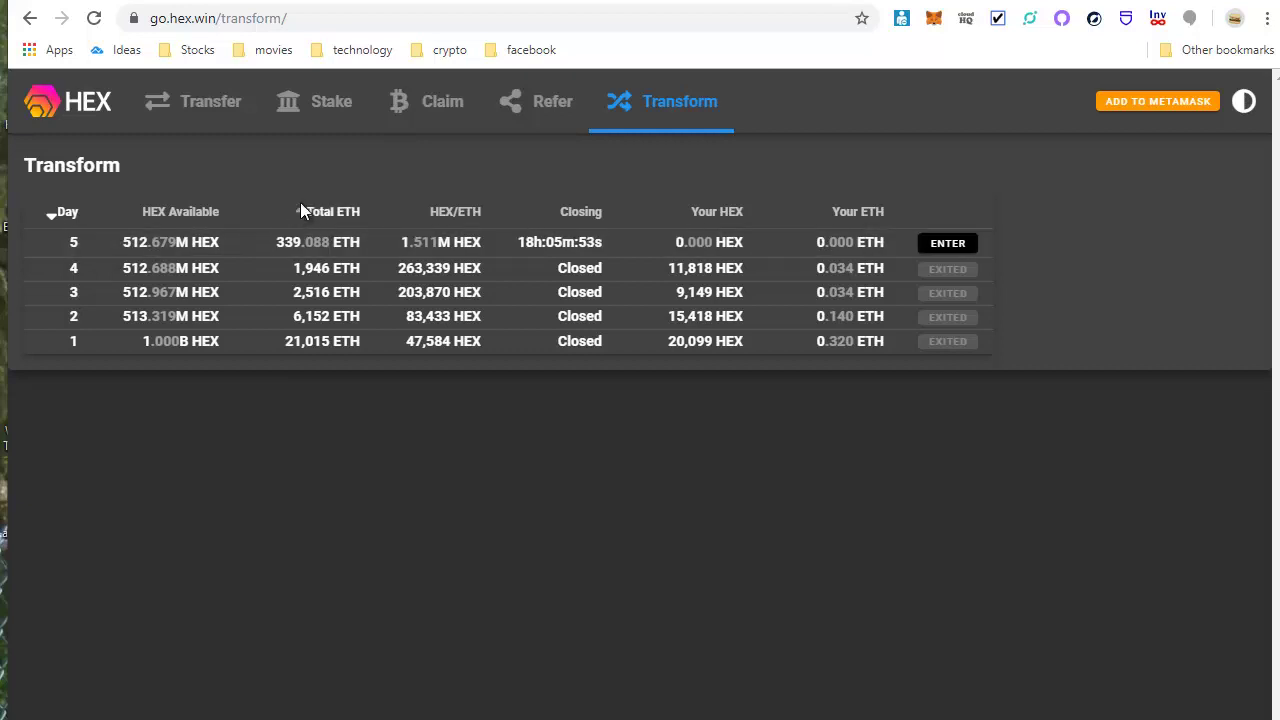
Step: On the Stake page, set the stake amount to 17381 HEX and the stake length to 352 days
click(321, 106)
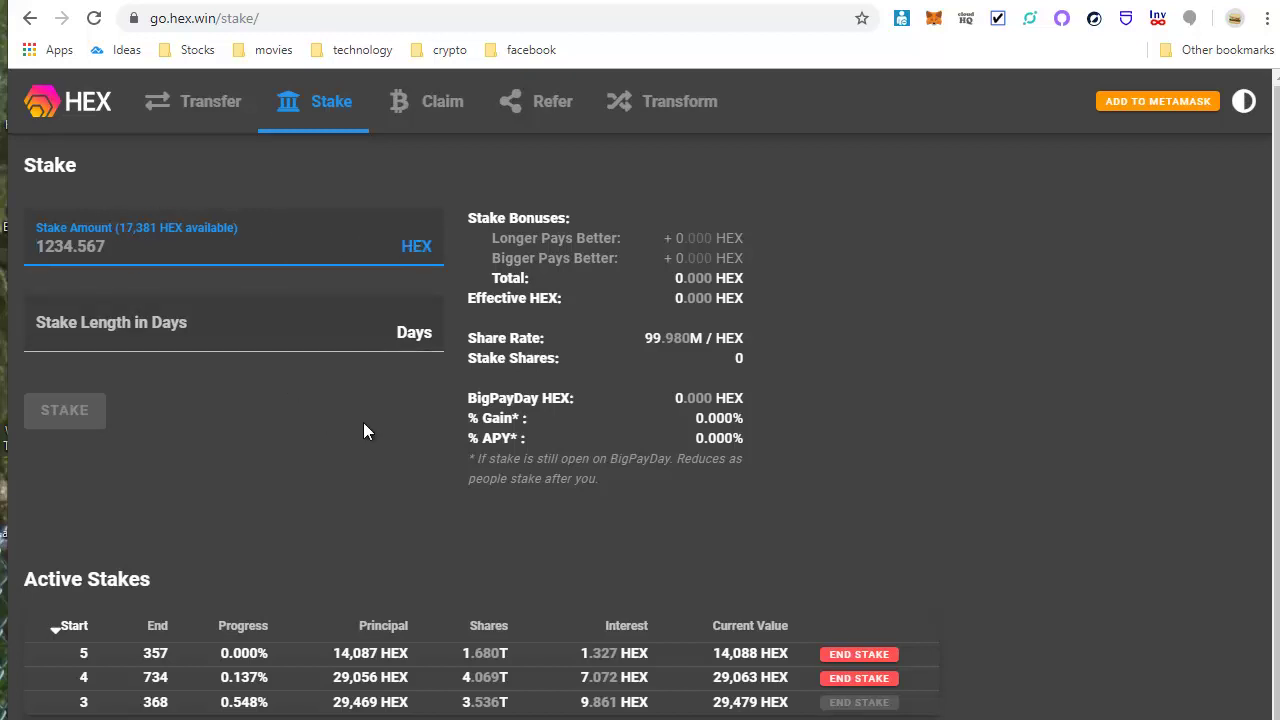
text(17)
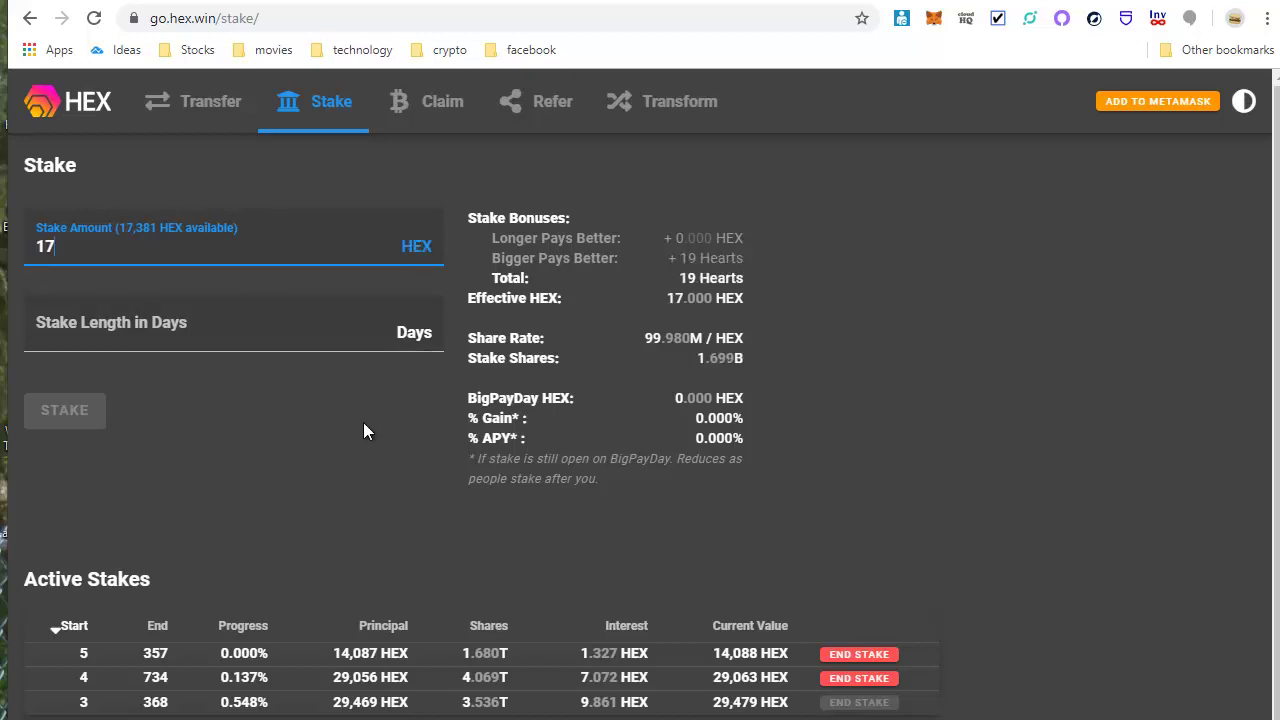
text(381)
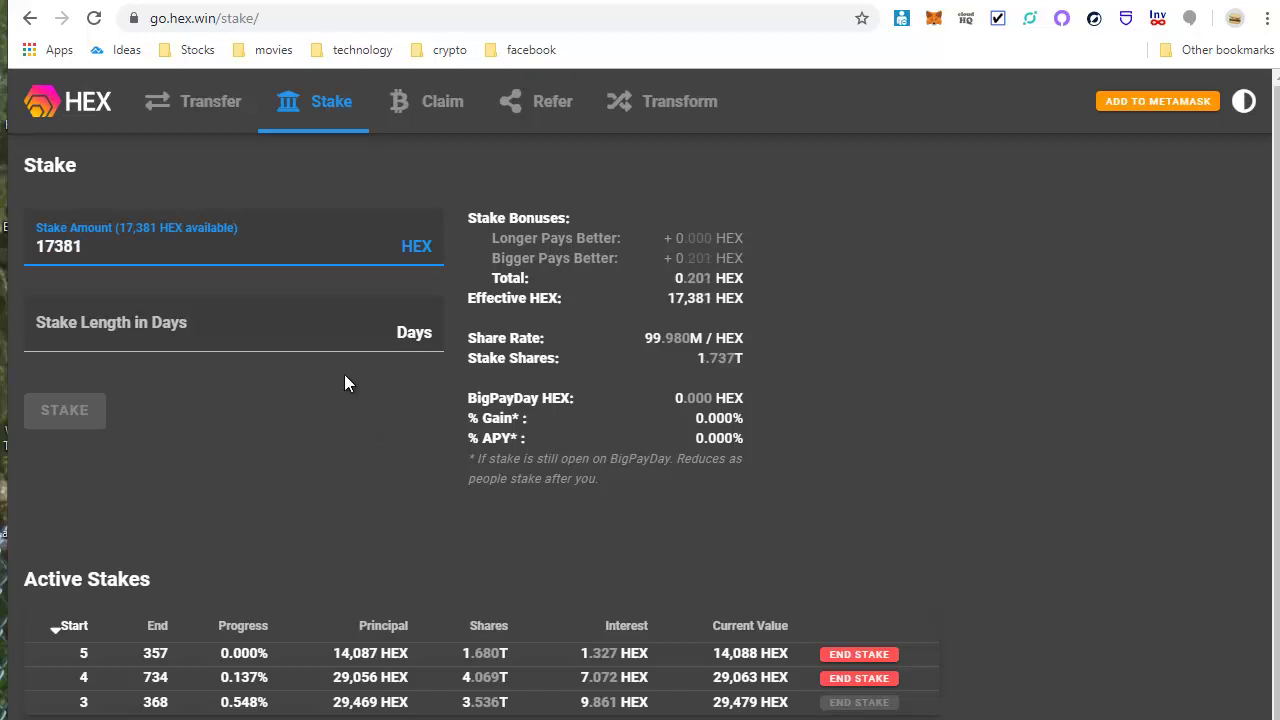
click(168, 322)
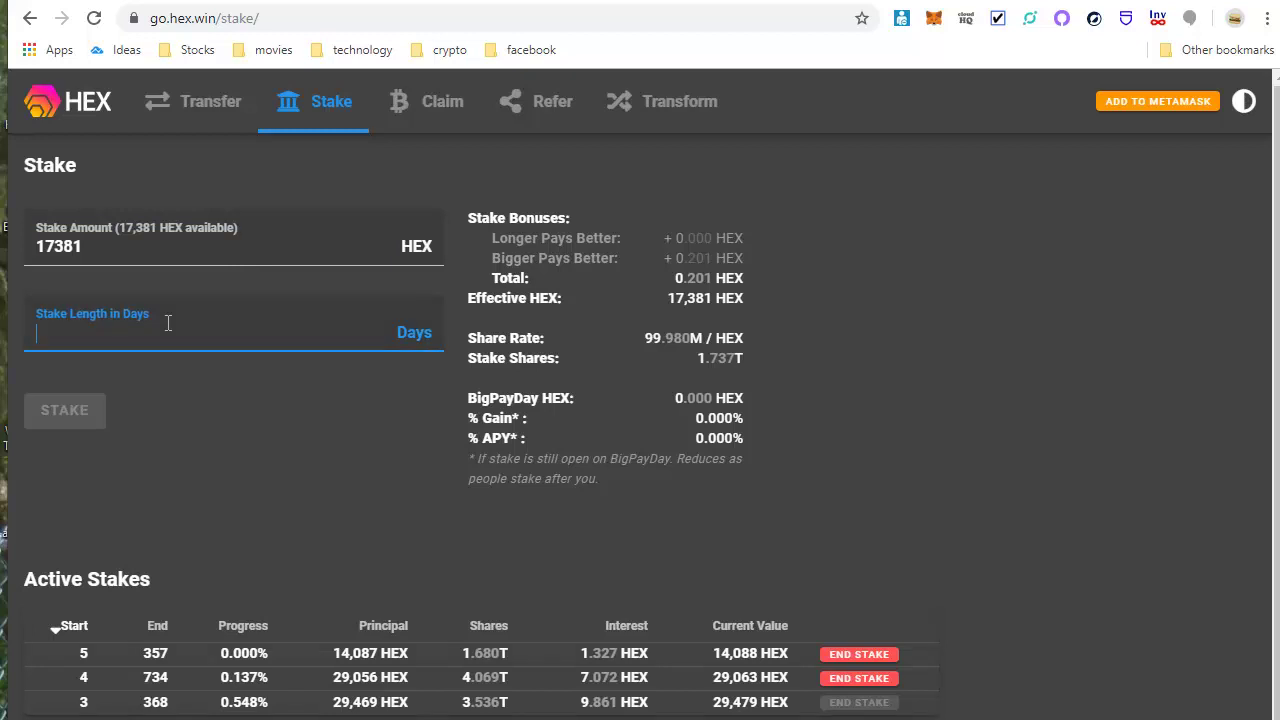
text(3)
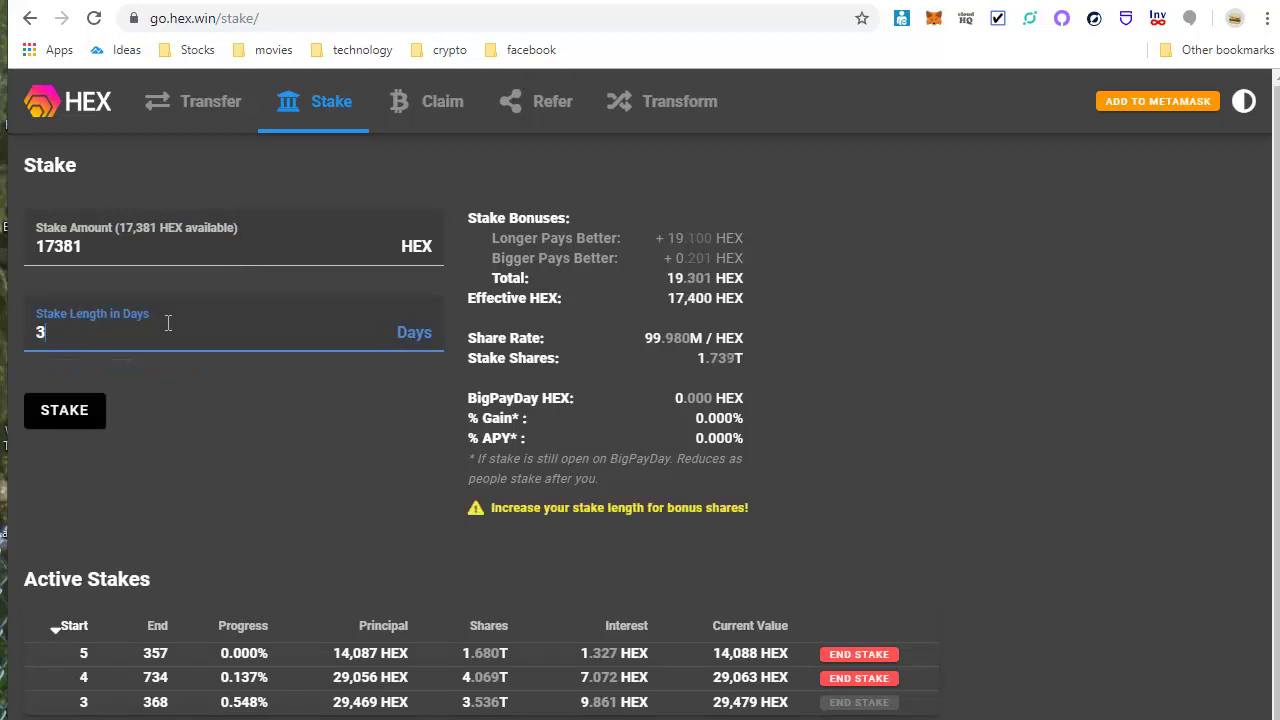
text(5)
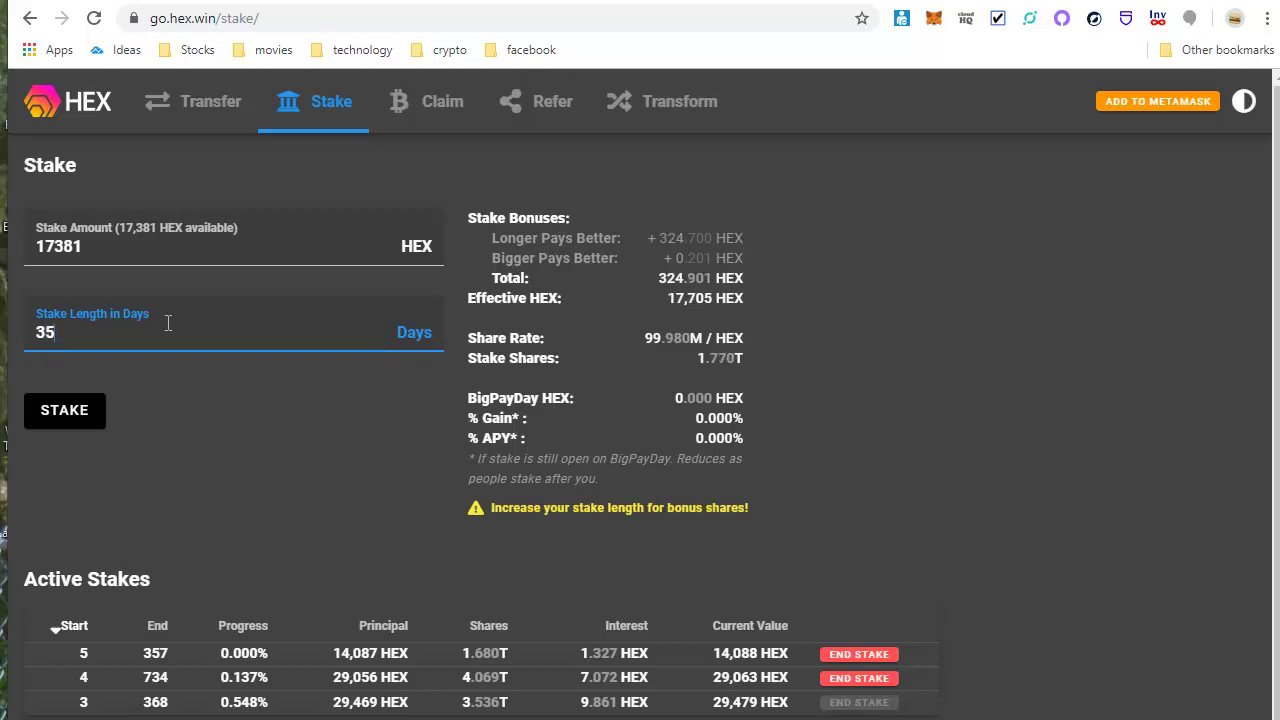
text(2)
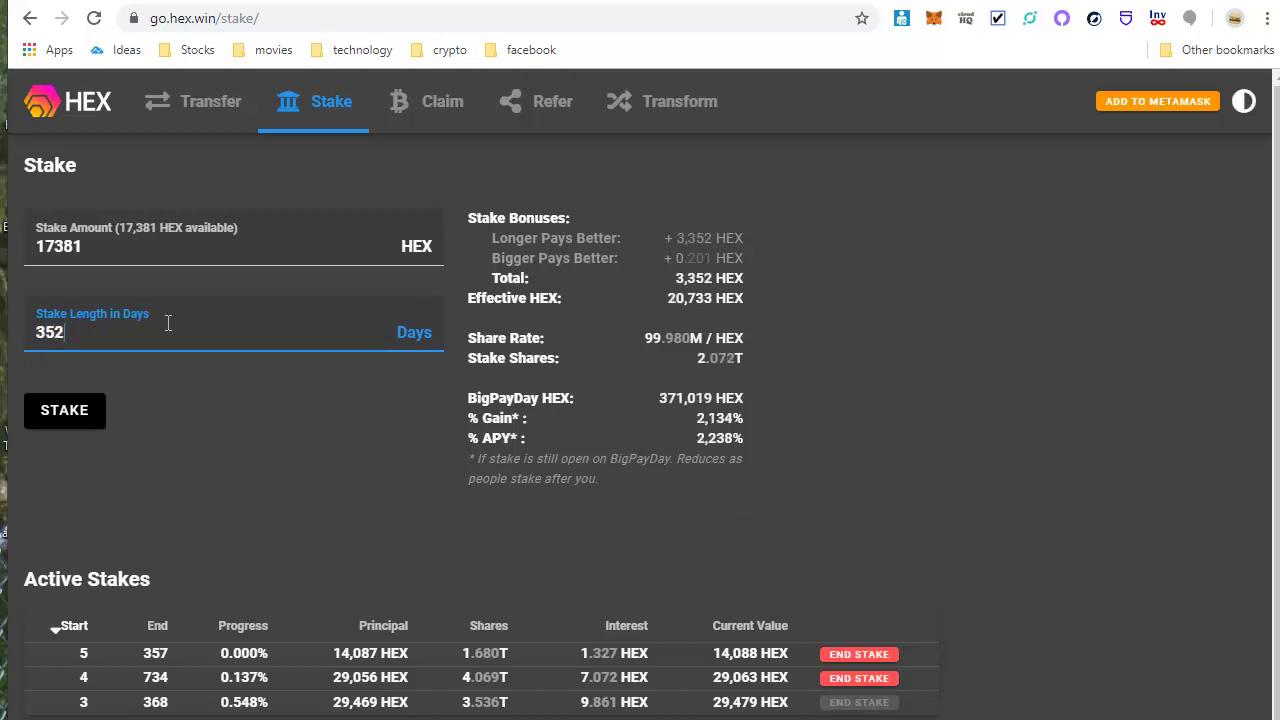
Step: Submit the new HEX stake and confirm its contract interaction in MetaMask
click(70, 412)
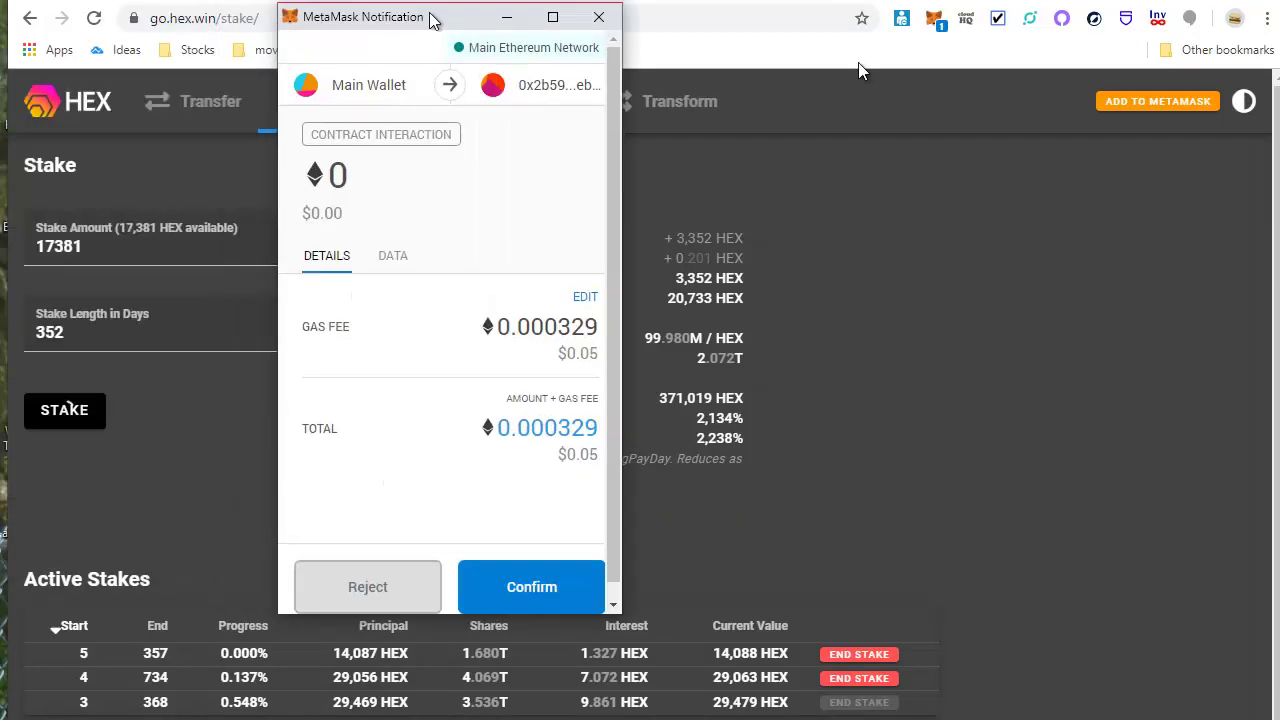
drag(432, 20, 991, 74)
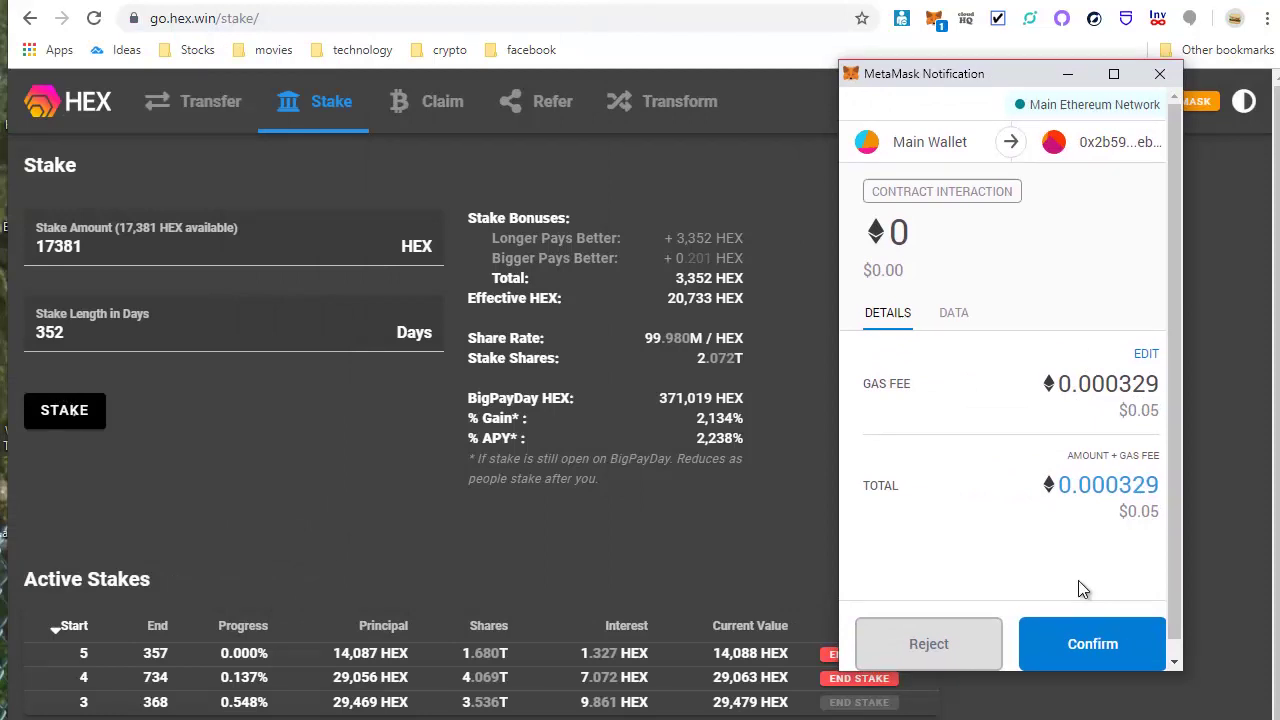
click(1092, 644)
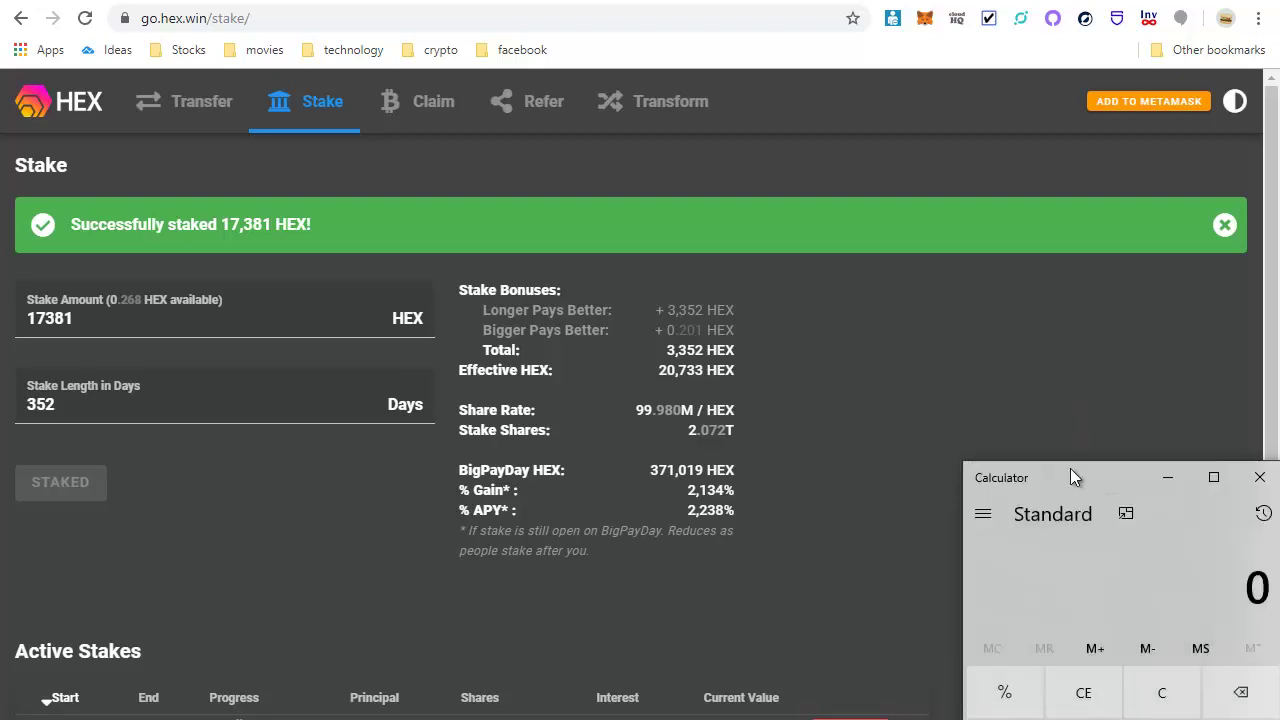
Step: Switch to Calculator and work out 10% of 20,000
drag(1071, 473, 891, 143)
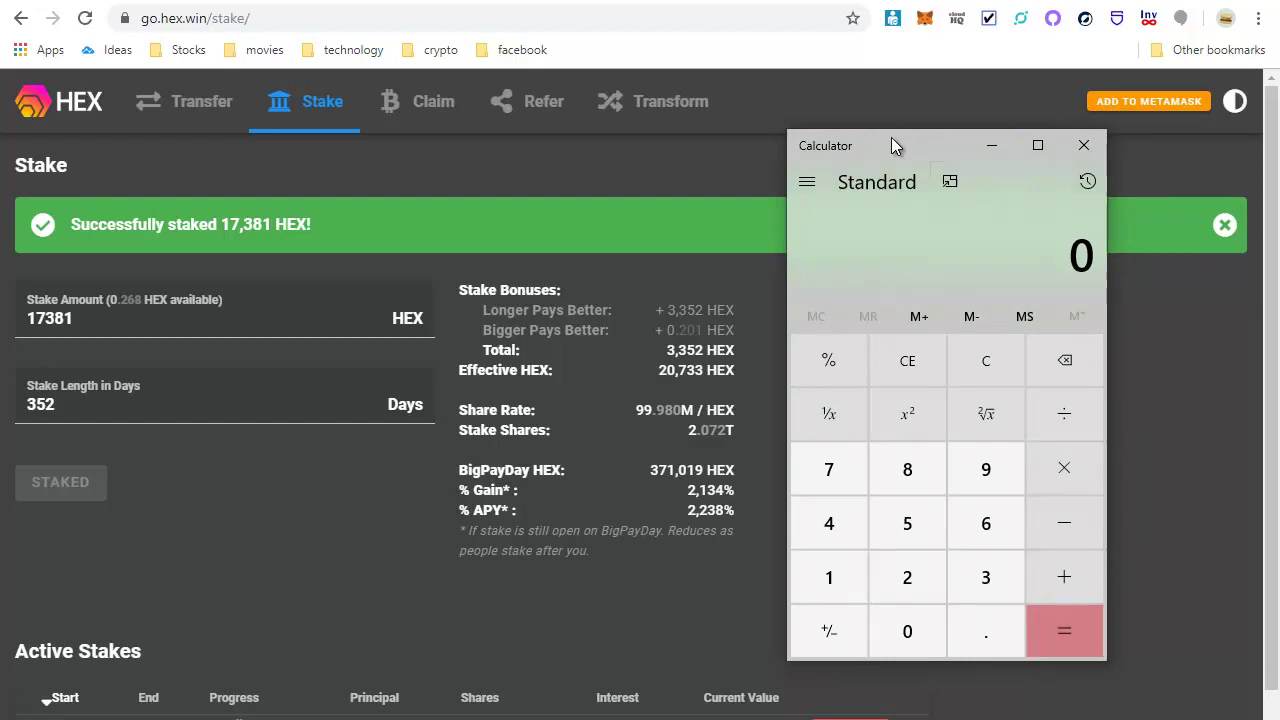
text(200000)
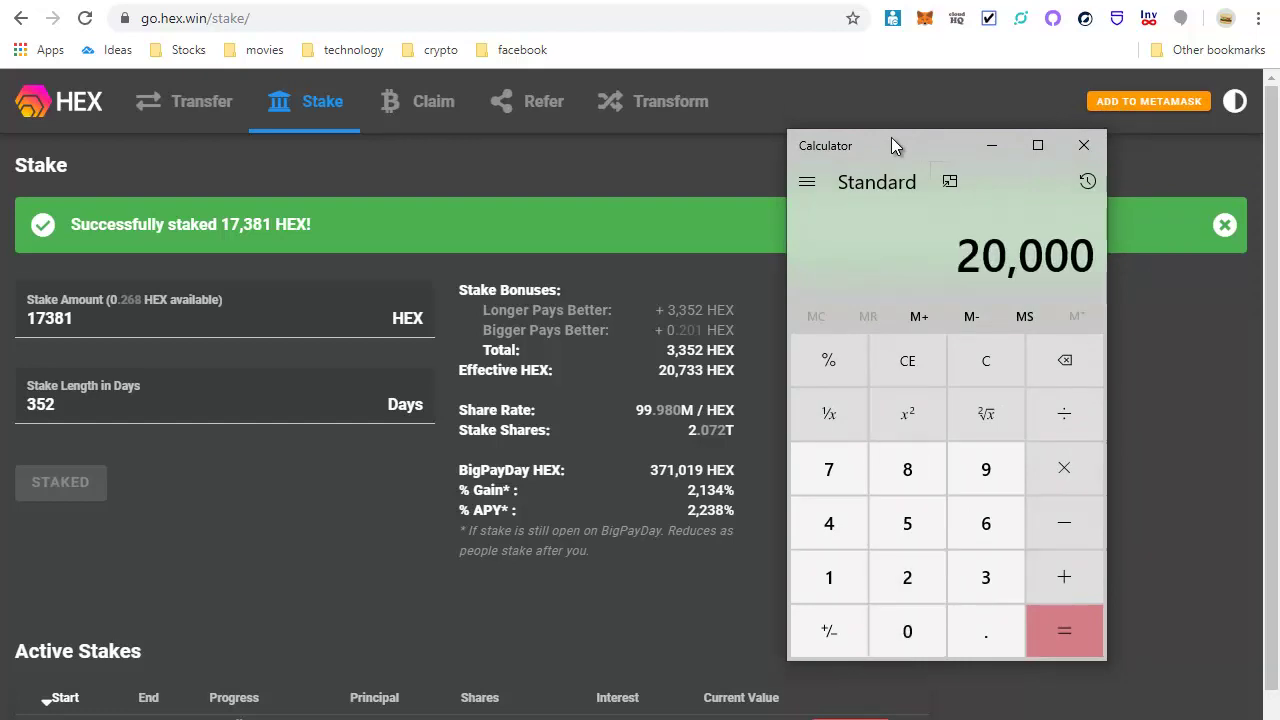
text(*10)
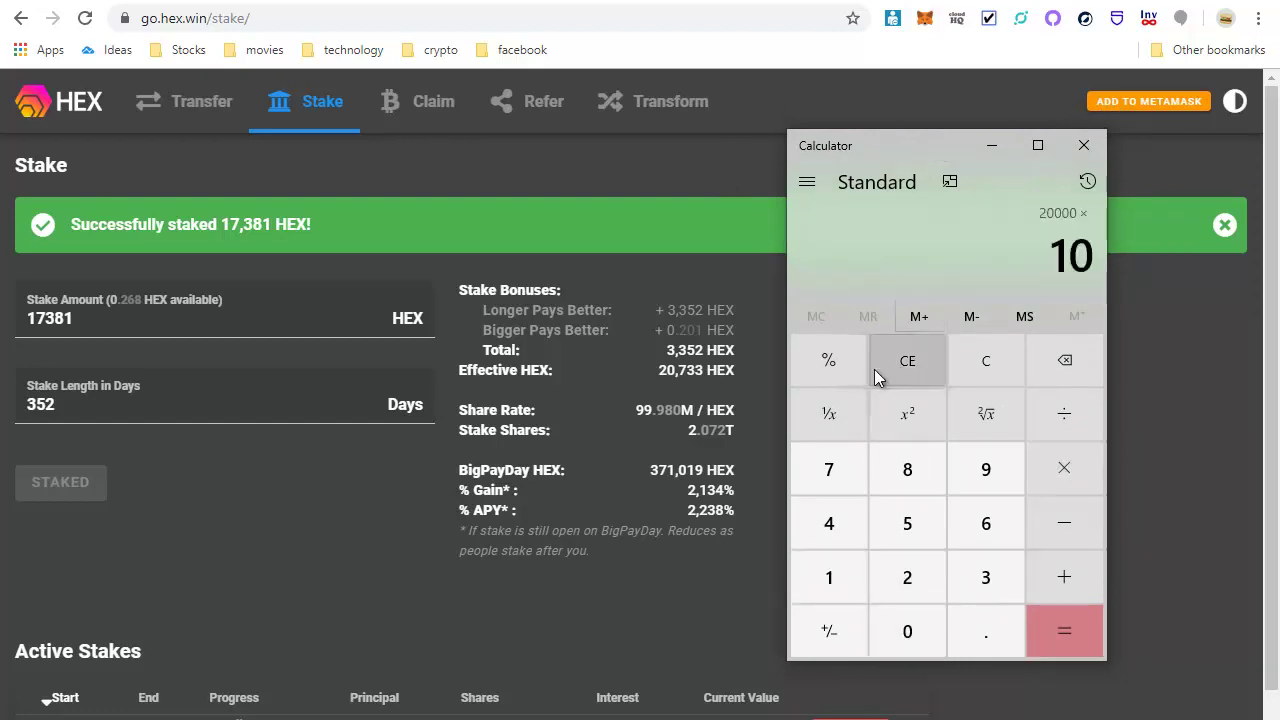
click(845, 364)
click(1055, 628)
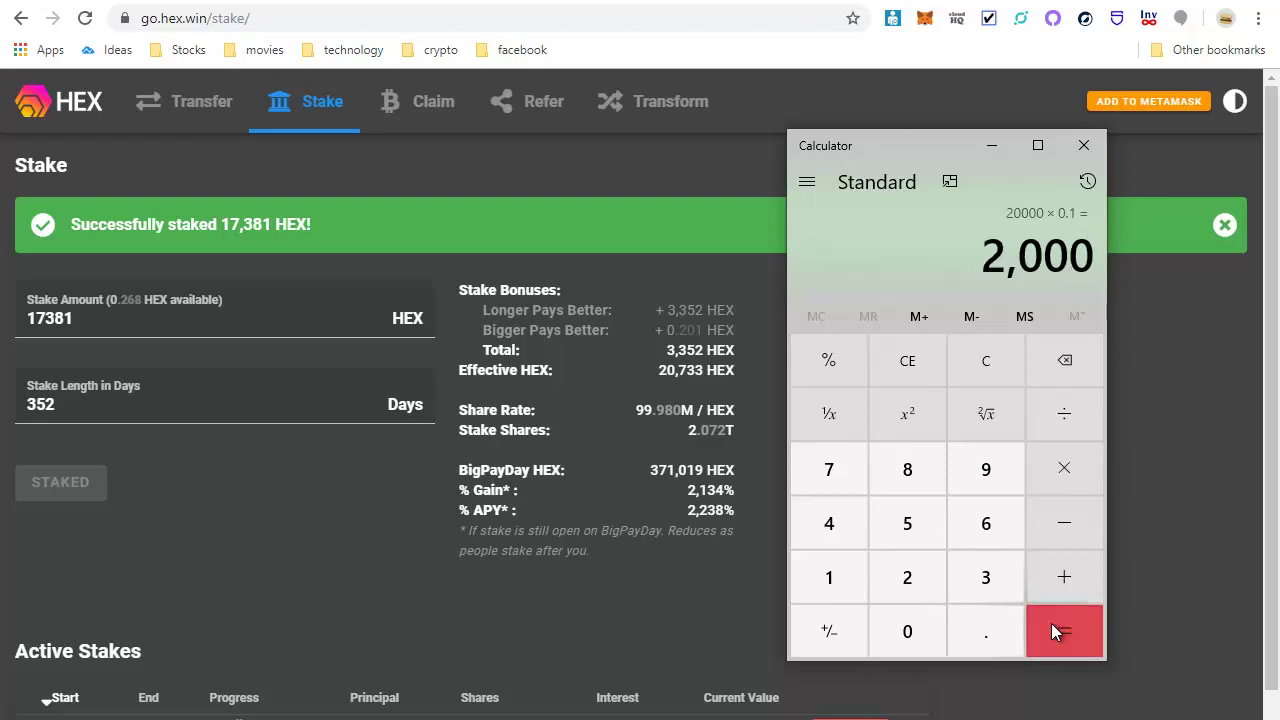
Step: Return to the Stake page and examine the Active Stakes list
click(695, 638)
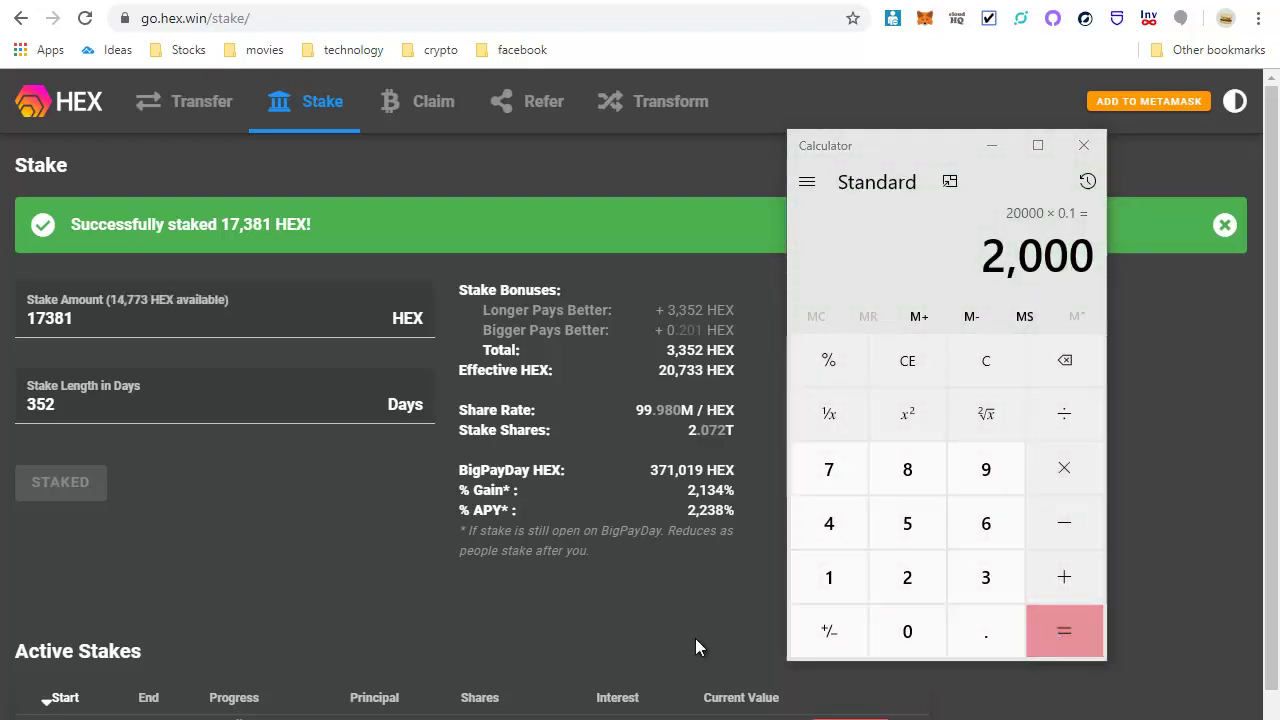
scroll(695, 647, down, 2)
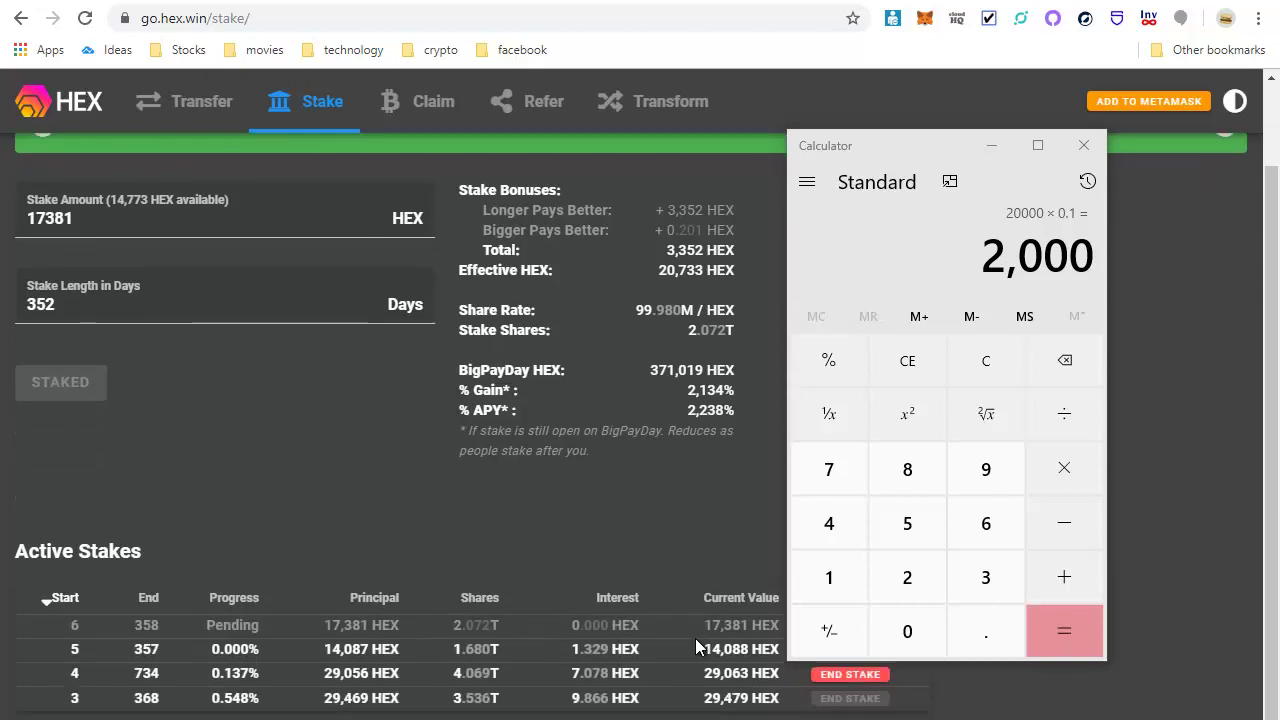